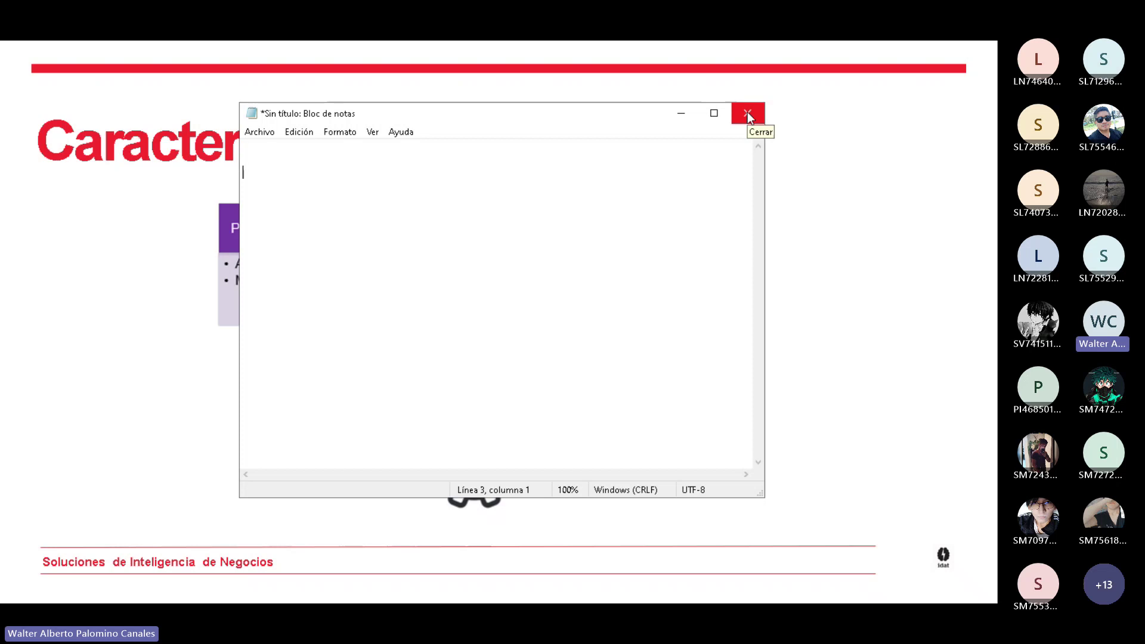
# Discard the Notepad note and launch Excel from the Run dialog into blank workbook Libro1.
pyautogui.click(747, 112)
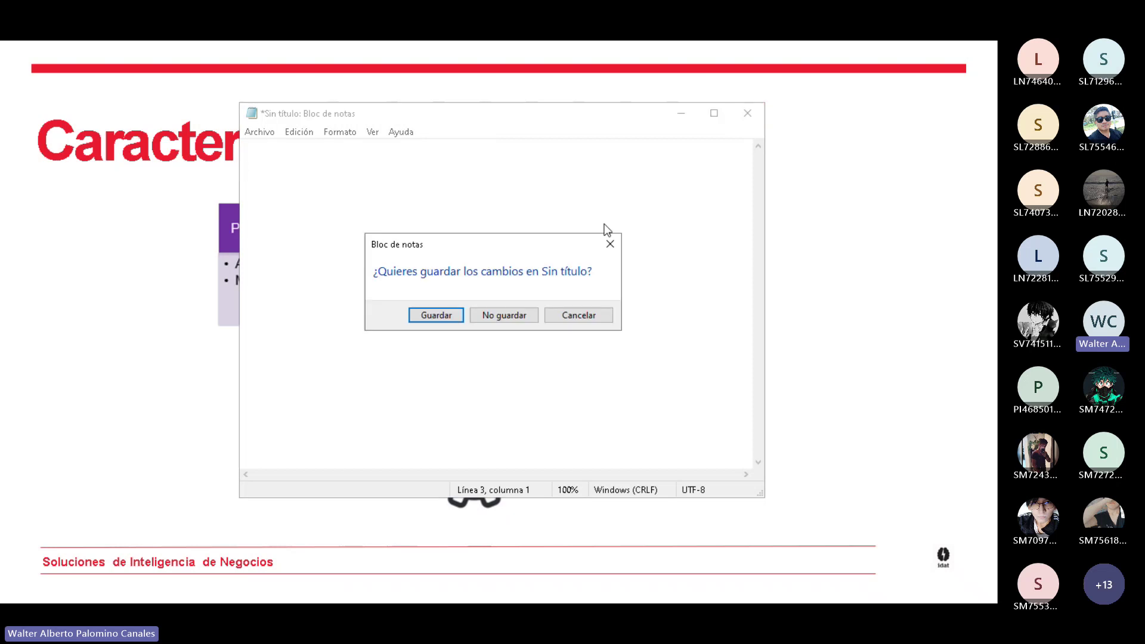
pyautogui.press('n')
pyautogui.press('super+r')
pyautogui.write('cmd')
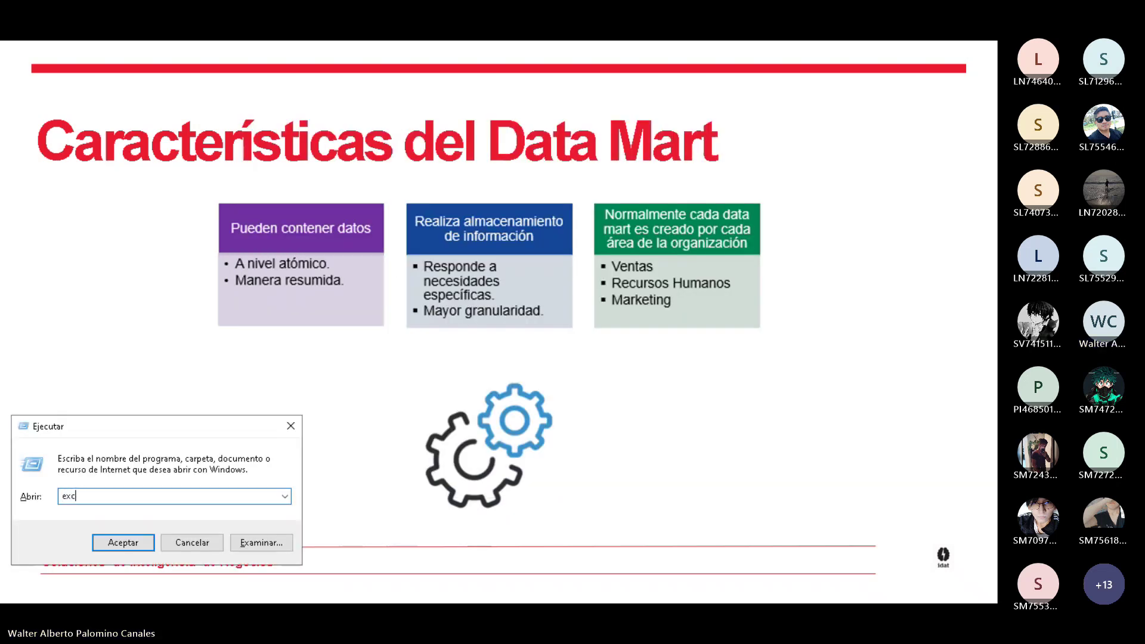
pyautogui.press('Return')
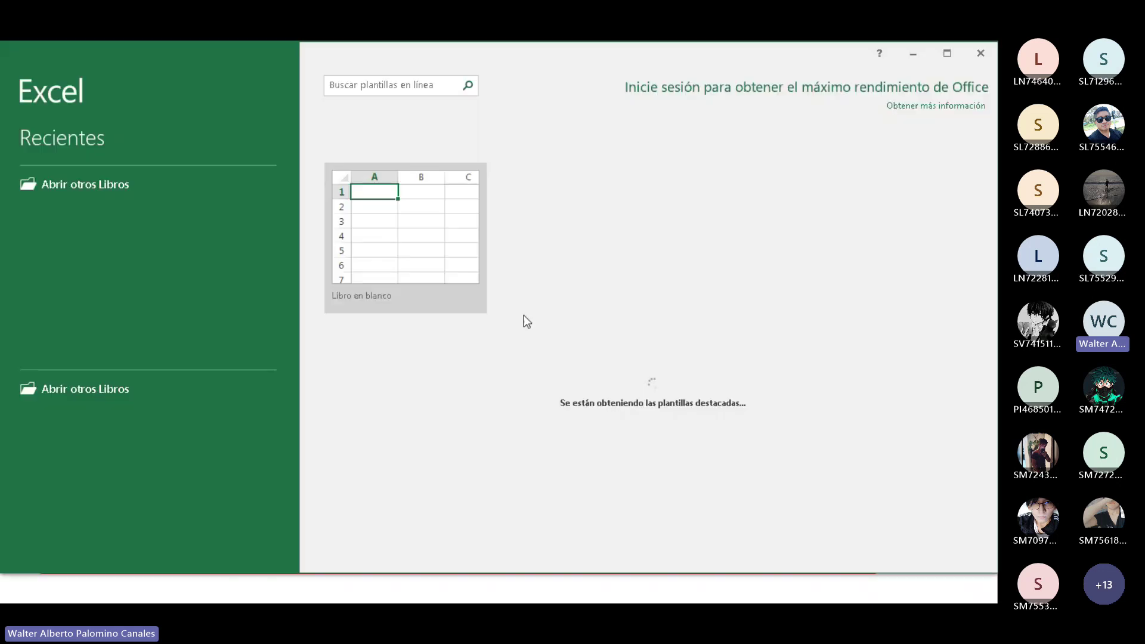
pyautogui.click(453, 249)
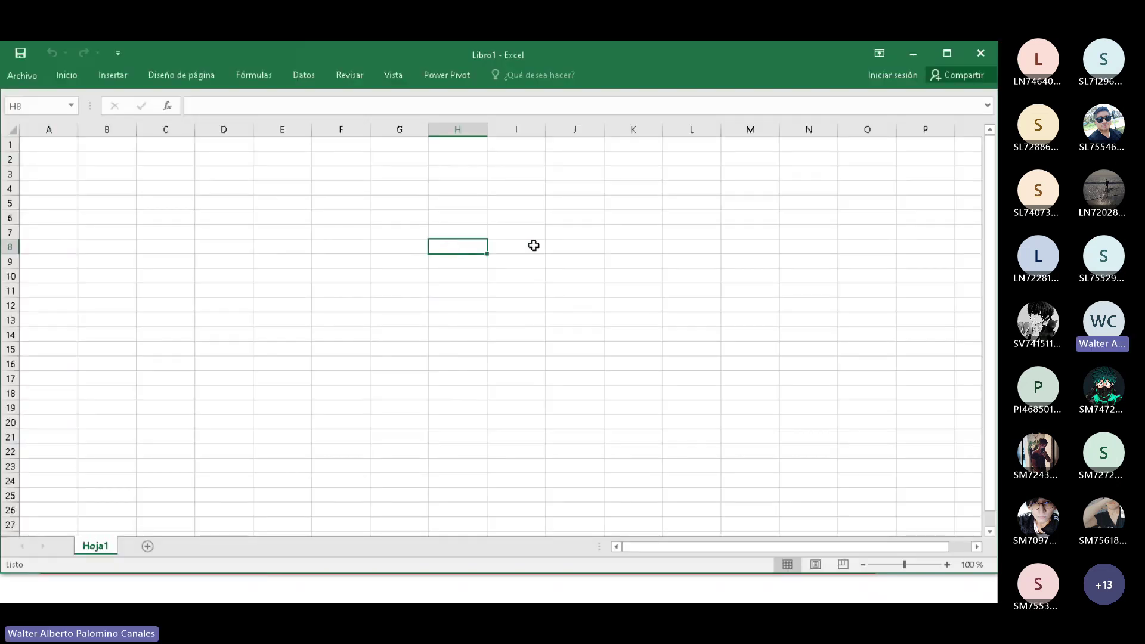
# Zoom the sheet to 140% and enter the label NOMBRES in cell A5.
pyautogui.click(948, 567)
pyautogui.click(949, 567)
pyautogui.click(949, 567)
pyautogui.click(949, 566)
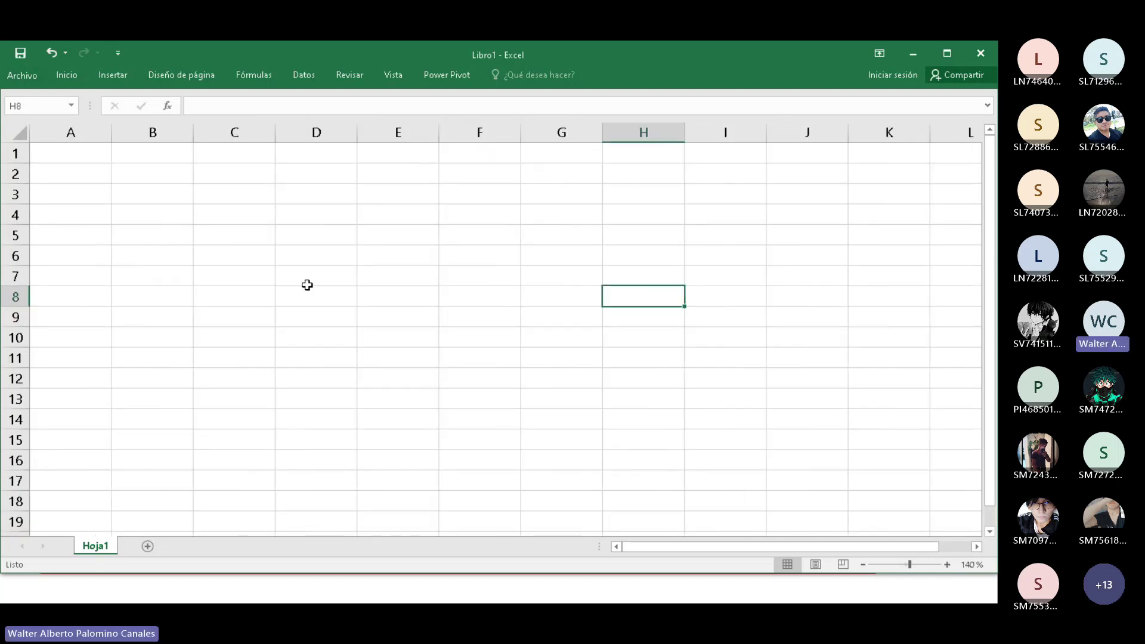
pyautogui.click(92, 242)
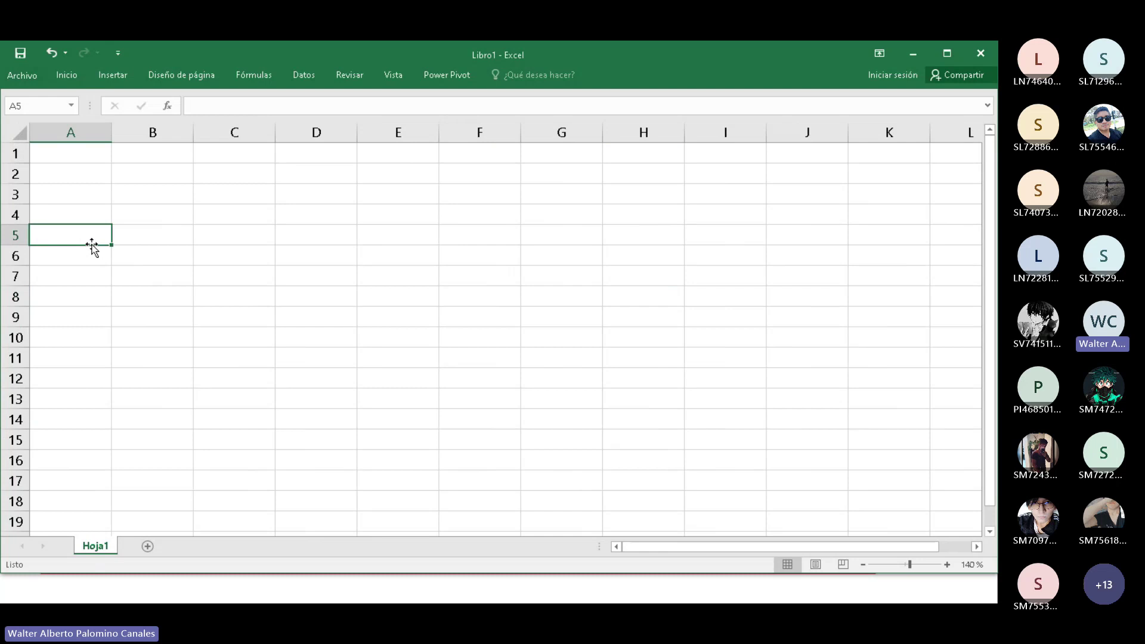
pyautogui.write('AEP')
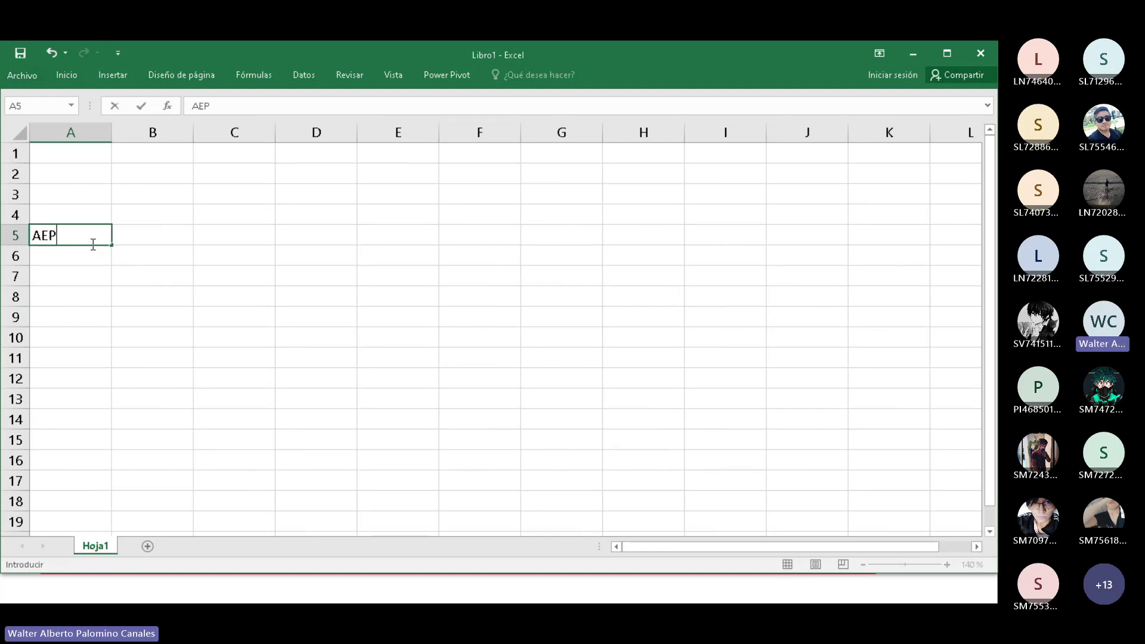
pyautogui.press('BackSpace')
pyautogui.press('BackSpace')
pyautogui.press('BackSpace')
pyautogui.write('NOMBRES')
pyautogui.press('Return')
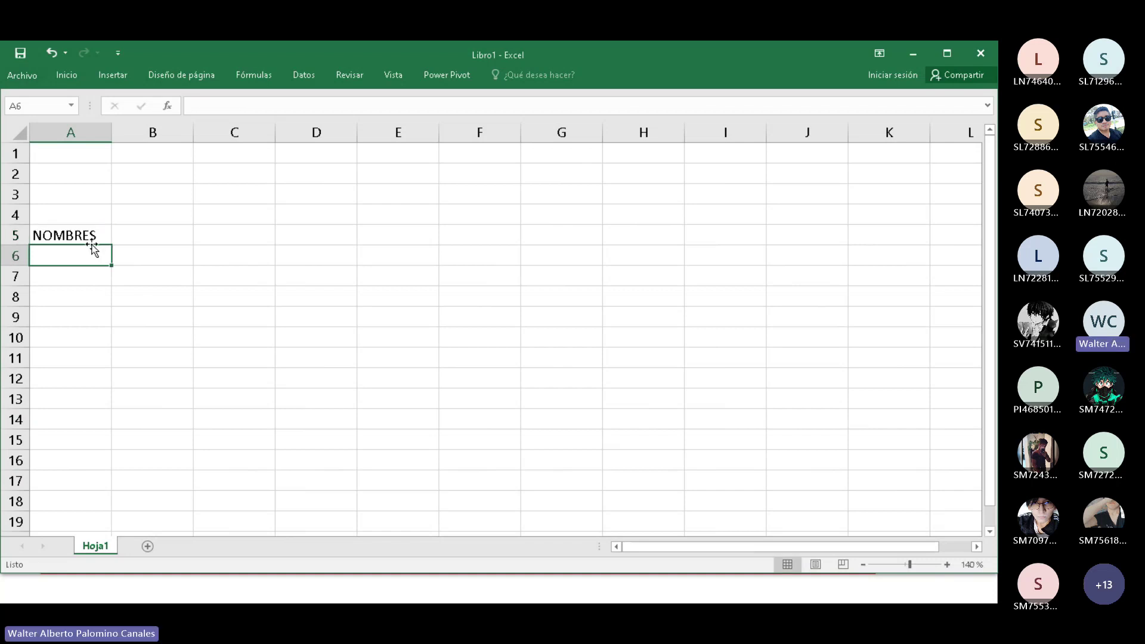
# Widen column B and give cell B5 Todos los bordes.
pyautogui.press('Up')
pyautogui.press('Right')
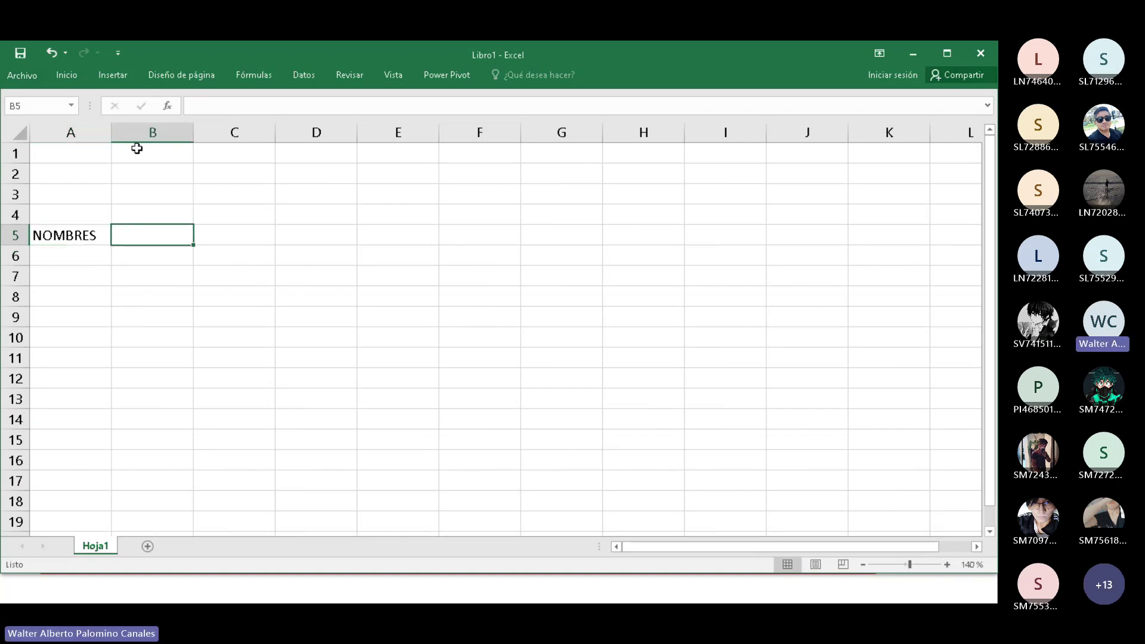
pyautogui.moveTo(194, 132); pyautogui.dragTo(453, 133)
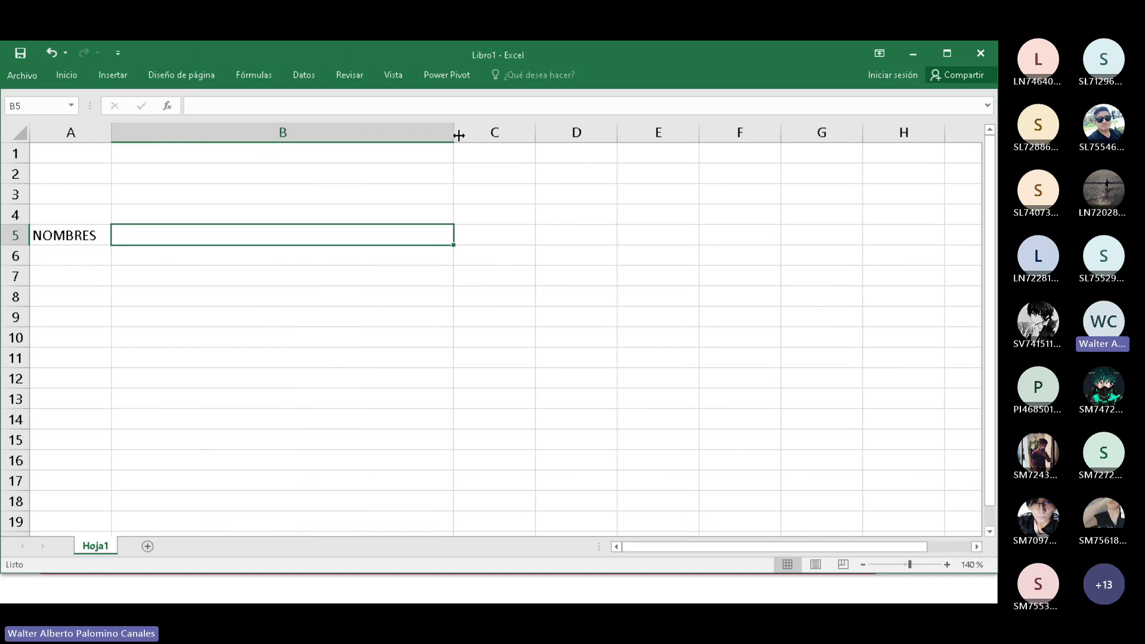
pyautogui.rightClick(251, 235)
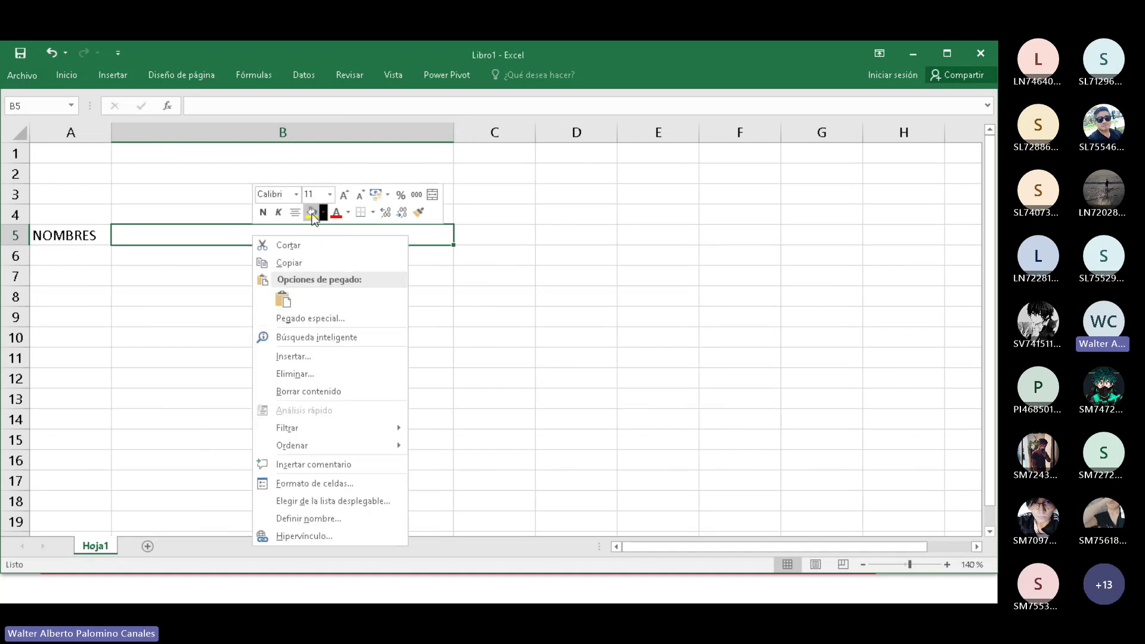
pyautogui.click(372, 212)
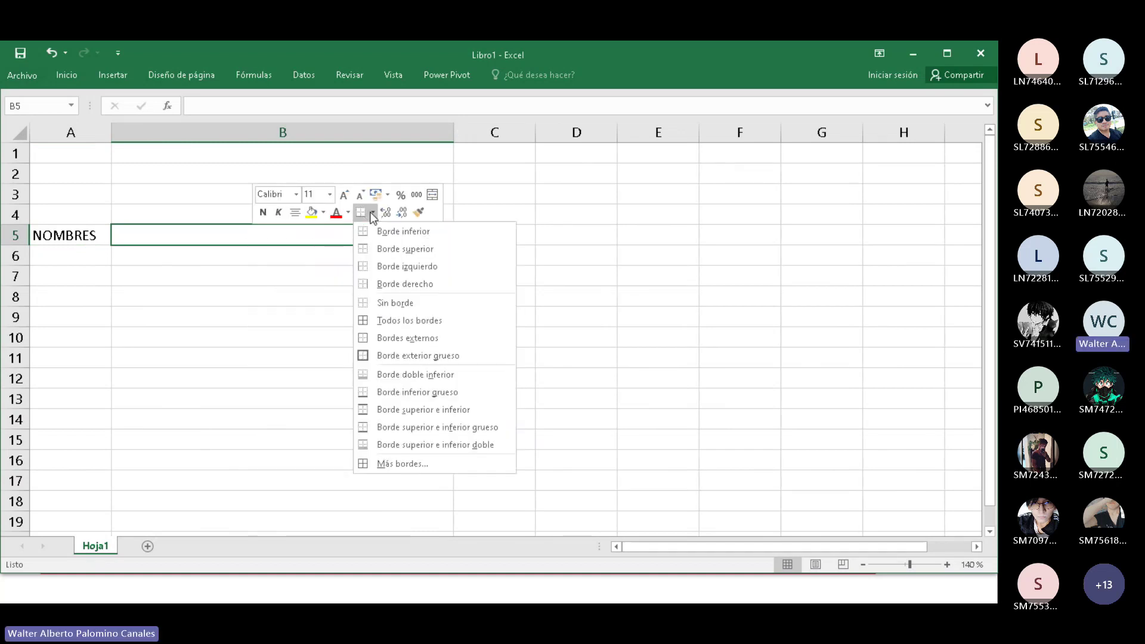
pyautogui.click(409, 324)
# Enter the label DIRECCION in cell A6.
pyautogui.click(74, 256)
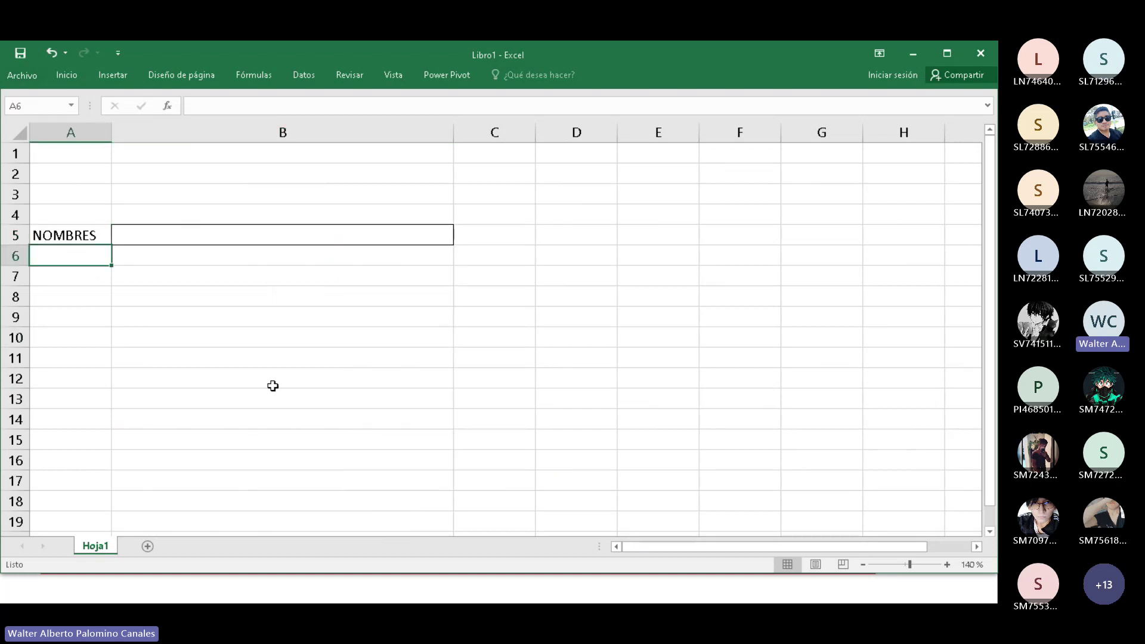
pyautogui.write('DIRECC')
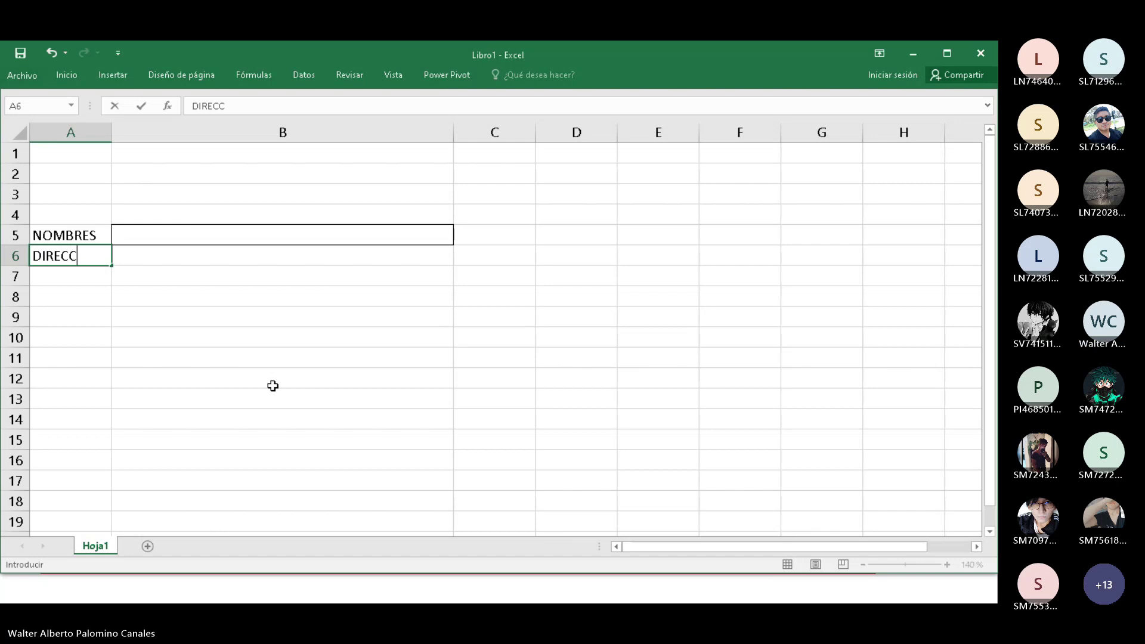
pyautogui.write('ION')
pyautogui.press('Return')
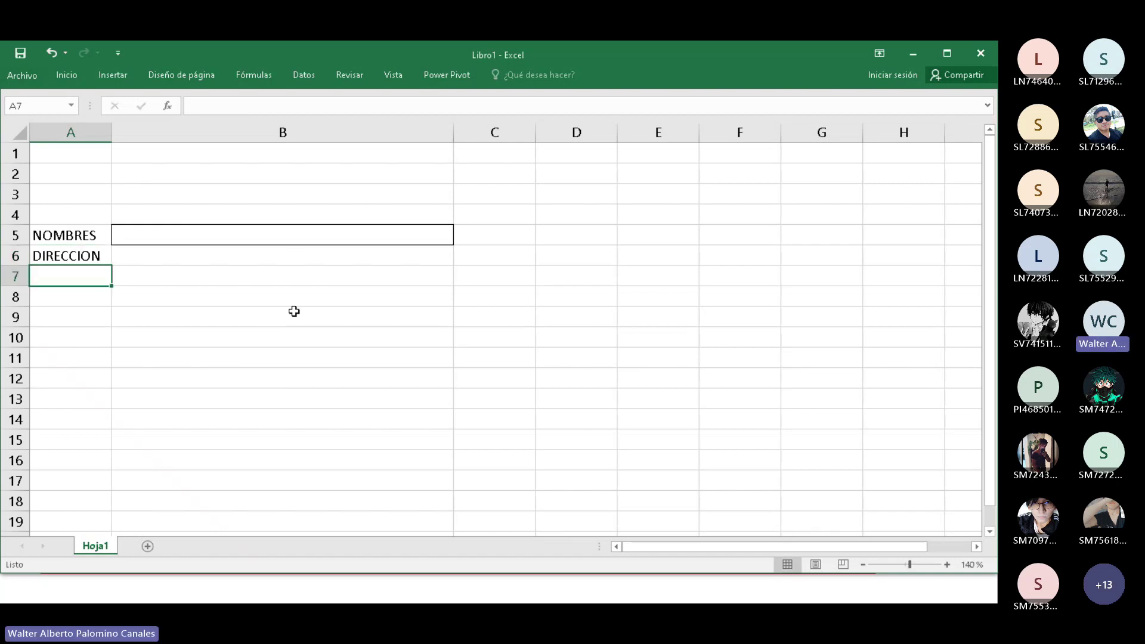
# Copy the bordered cell B5, then step through cells B6 and B8.
pyautogui.click(295, 233)
pyautogui.hotkey('ctrl', 'c')
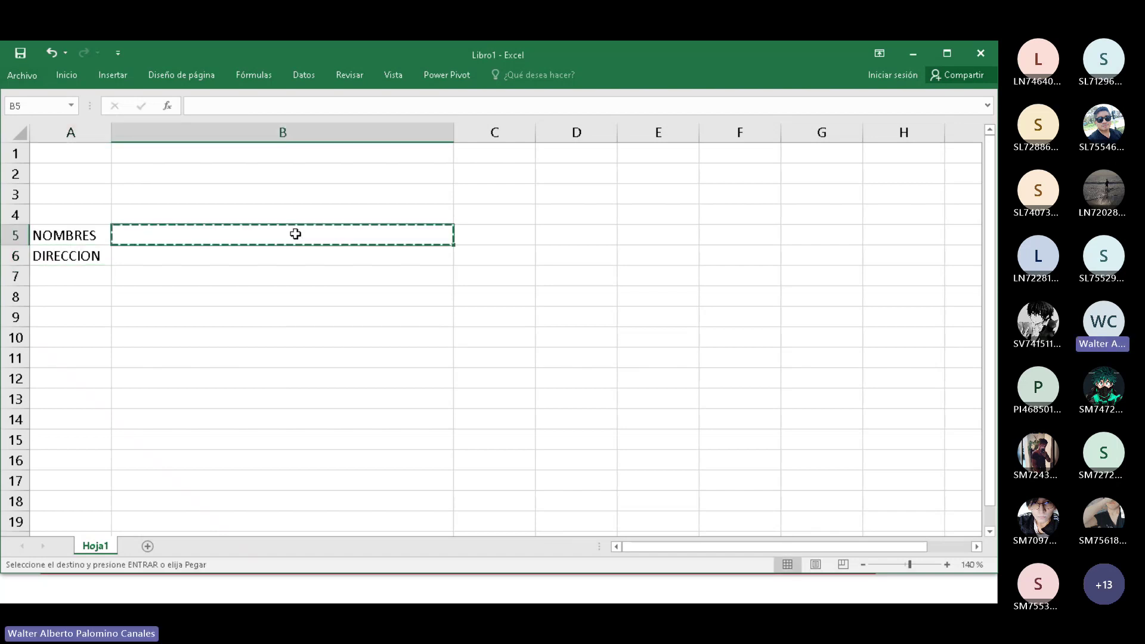
pyautogui.press('Down')
pyautogui.press('Escape')
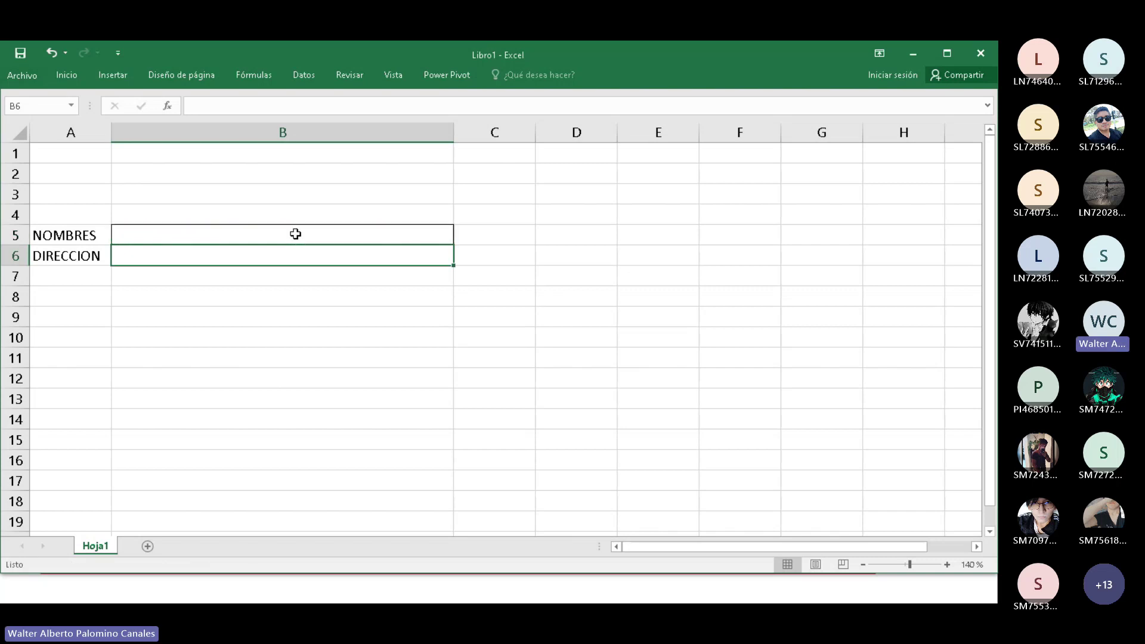
pyautogui.click(307, 299)
pyautogui.click(290, 256)
# Enter the person's full name in B5 and their street address in B6.
pyautogui.click(269, 235)
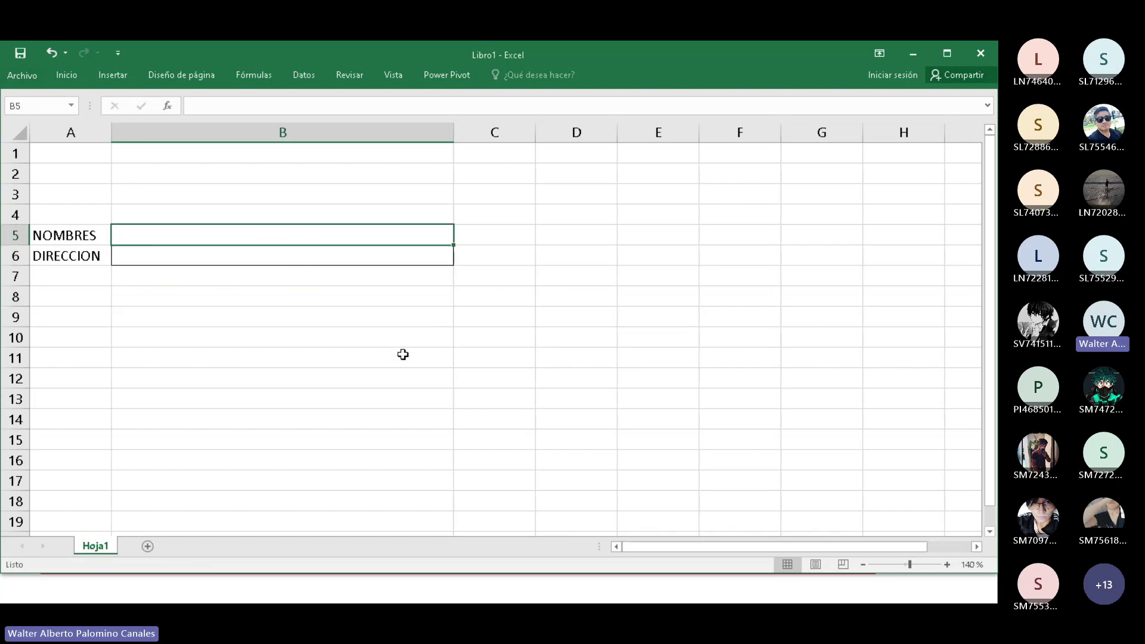
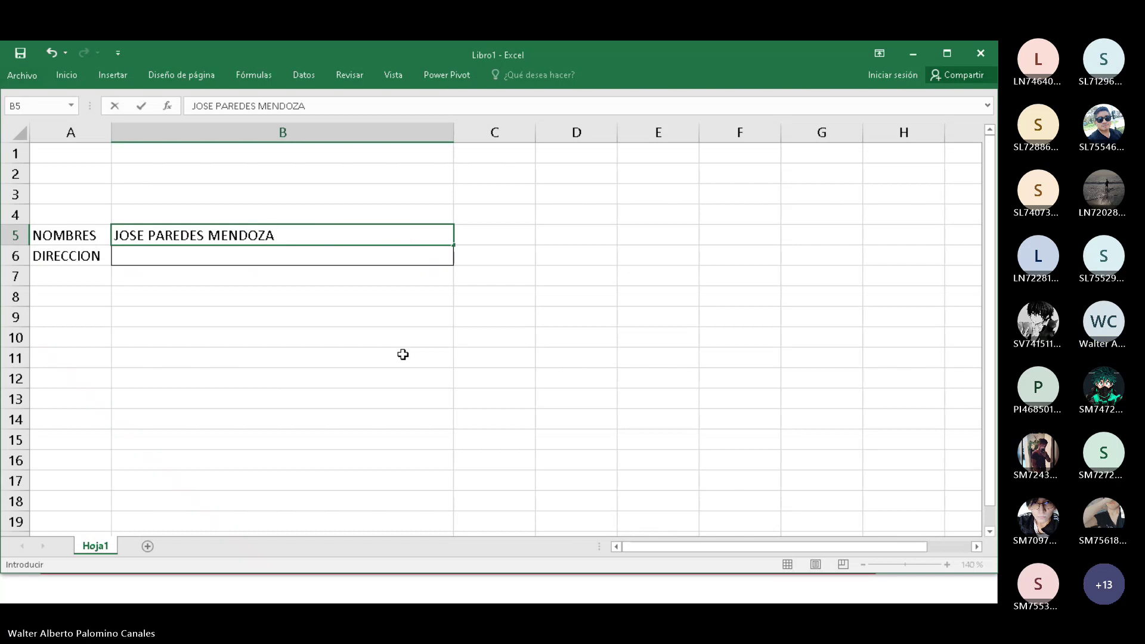
pyautogui.press('Return')
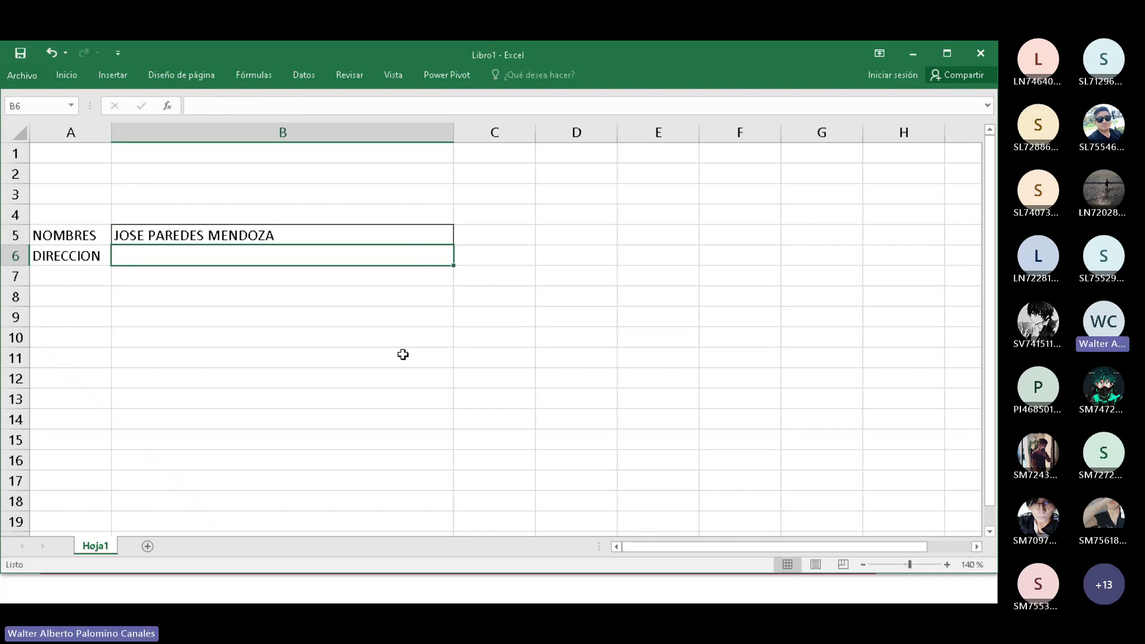
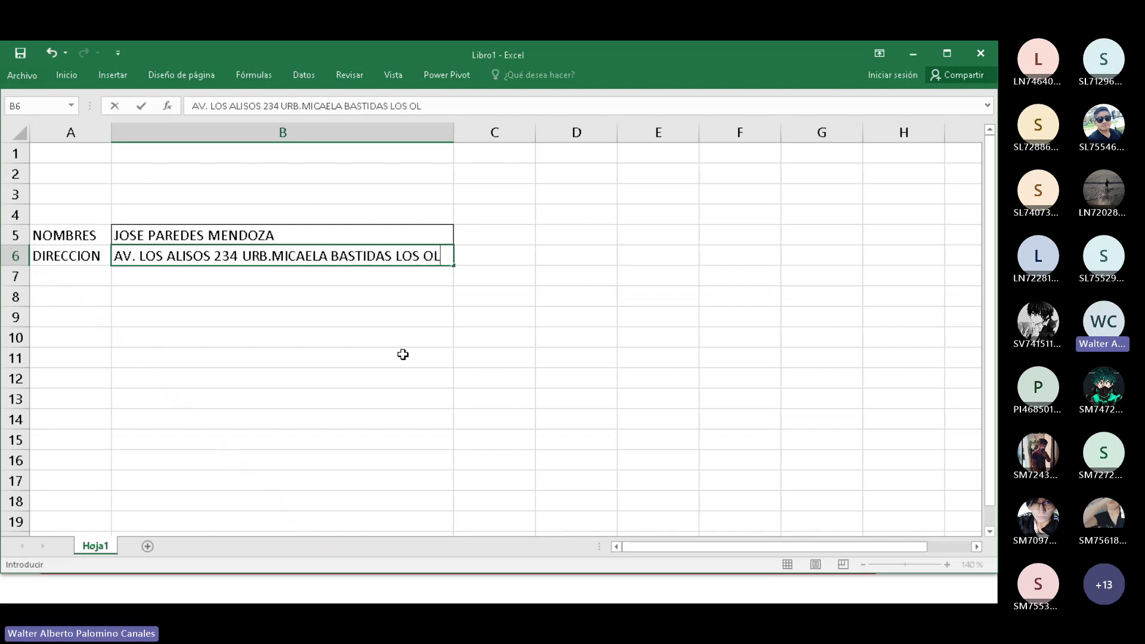
pyautogui.press('Return')
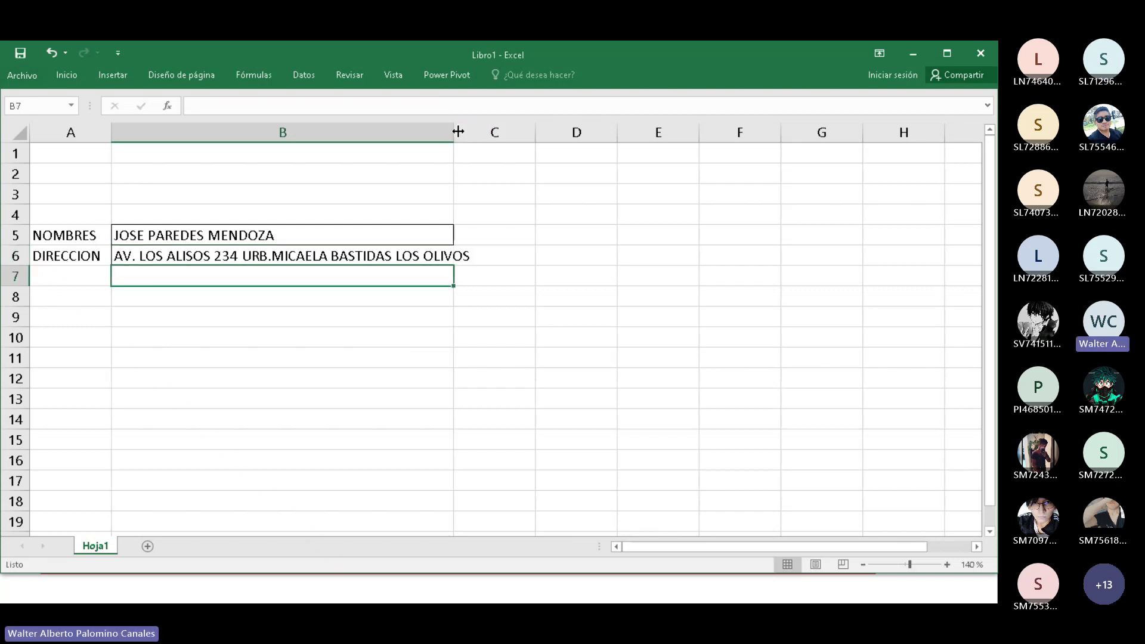
# Widen column B further and select A5:B6 to check the bordered record.
pyautogui.moveTo(458, 131); pyautogui.dragTo(478, 132)
pyautogui.click(552, 315)
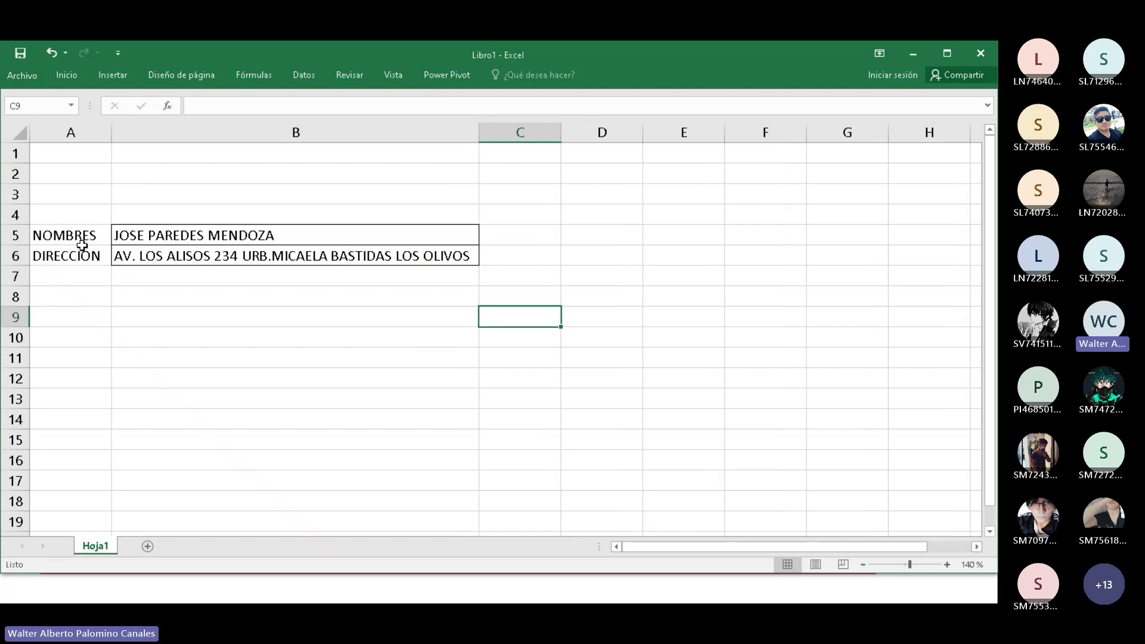
pyautogui.moveTo(82, 243); pyautogui.dragTo(281, 255)
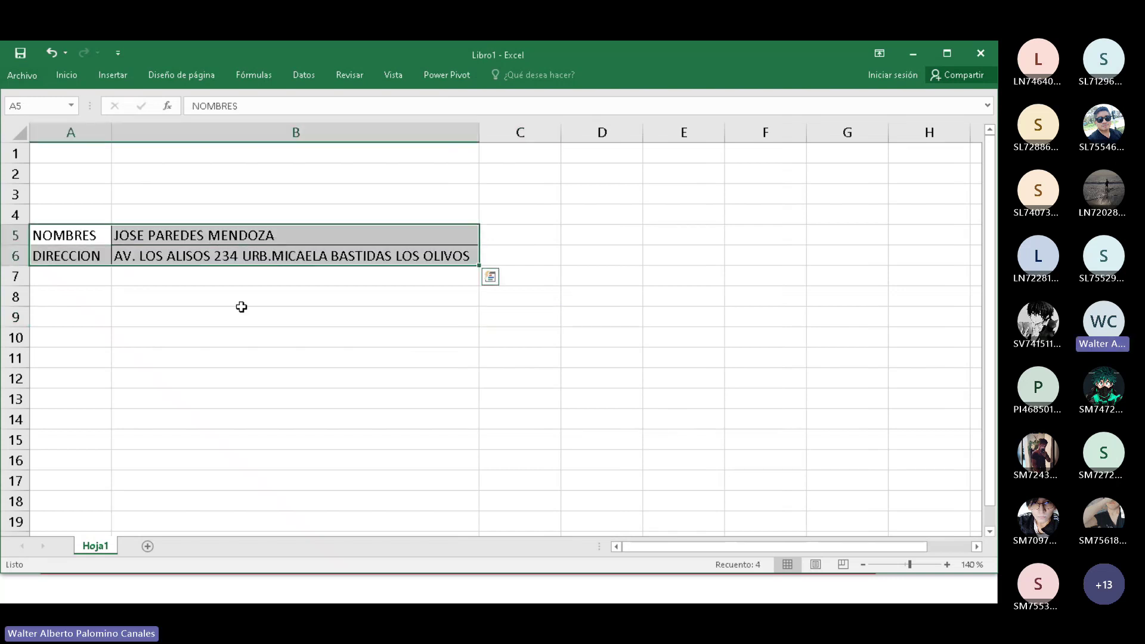
pyautogui.click(241, 308)
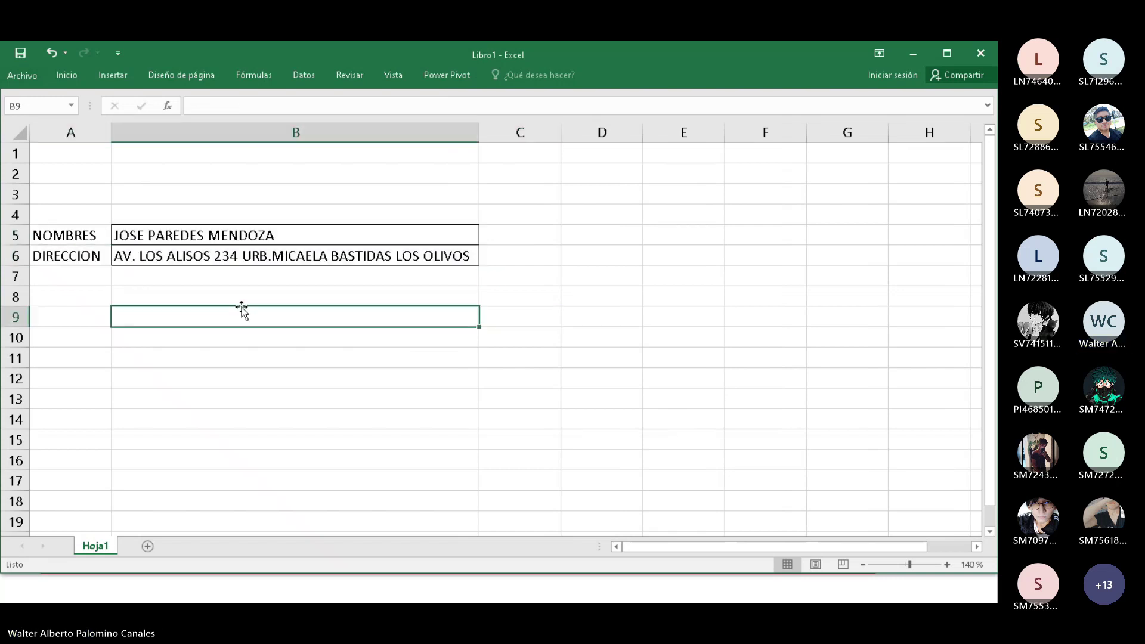
pyautogui.moveTo(83, 237); pyautogui.dragTo(237, 260)
pyautogui.click(233, 291)
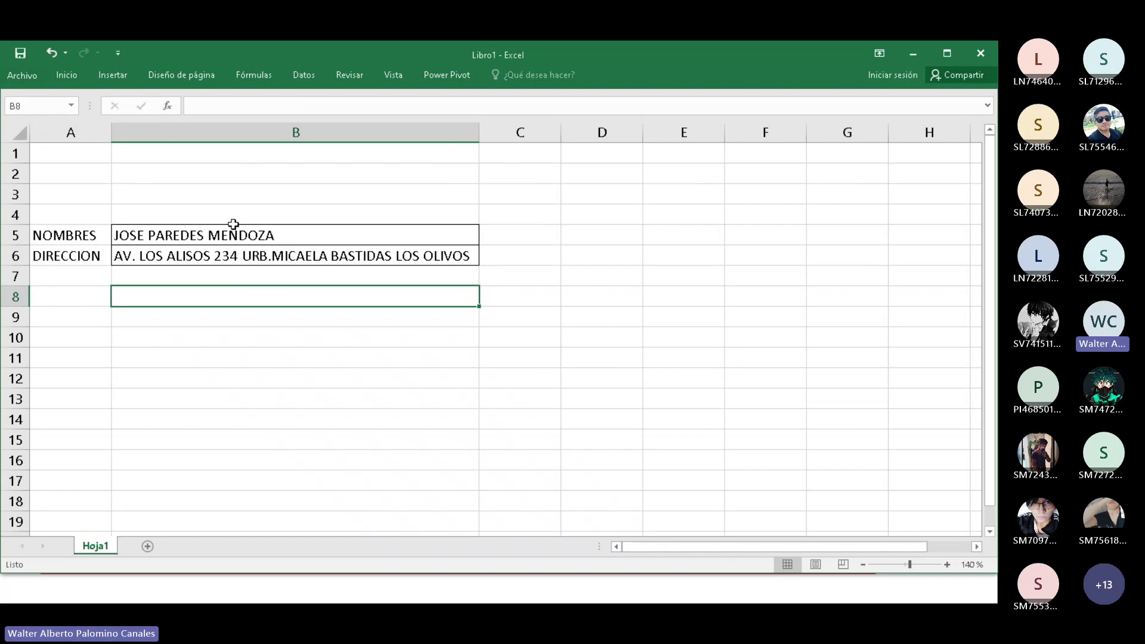
# Enter NOMBRES and APELLIDO PATERNO in cells A9 and A10.
pyautogui.click(238, 237)
pyautogui.click(249, 308)
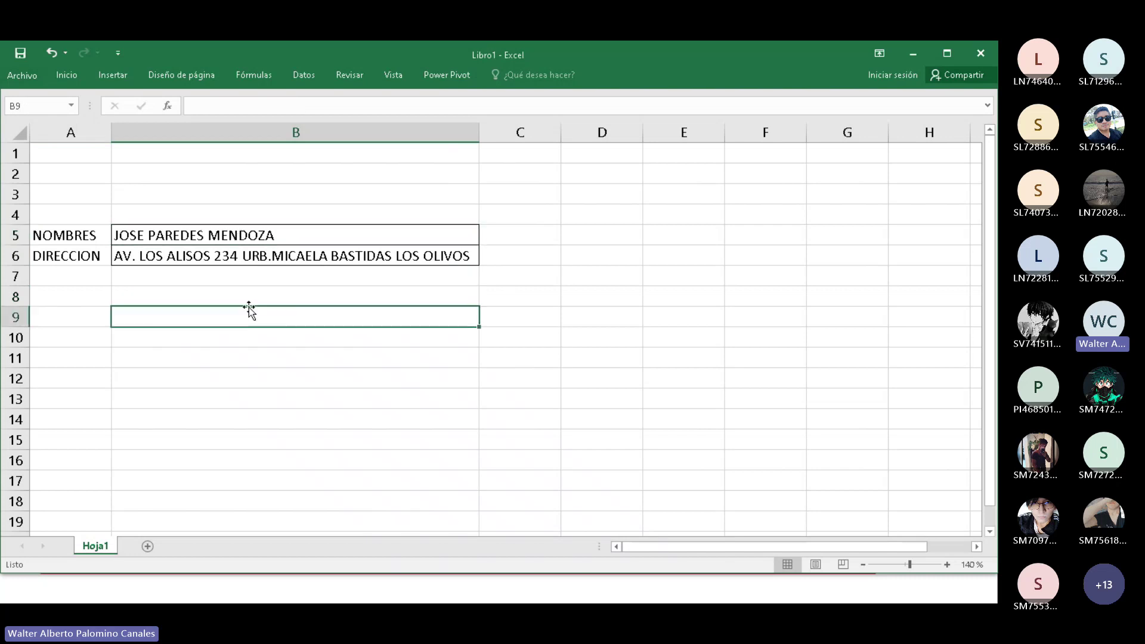
pyautogui.moveTo(78, 300); pyautogui.dragTo(79, 337)
pyautogui.click(188, 321)
pyautogui.click(81, 319)
pyautogui.write('NOMBRES')
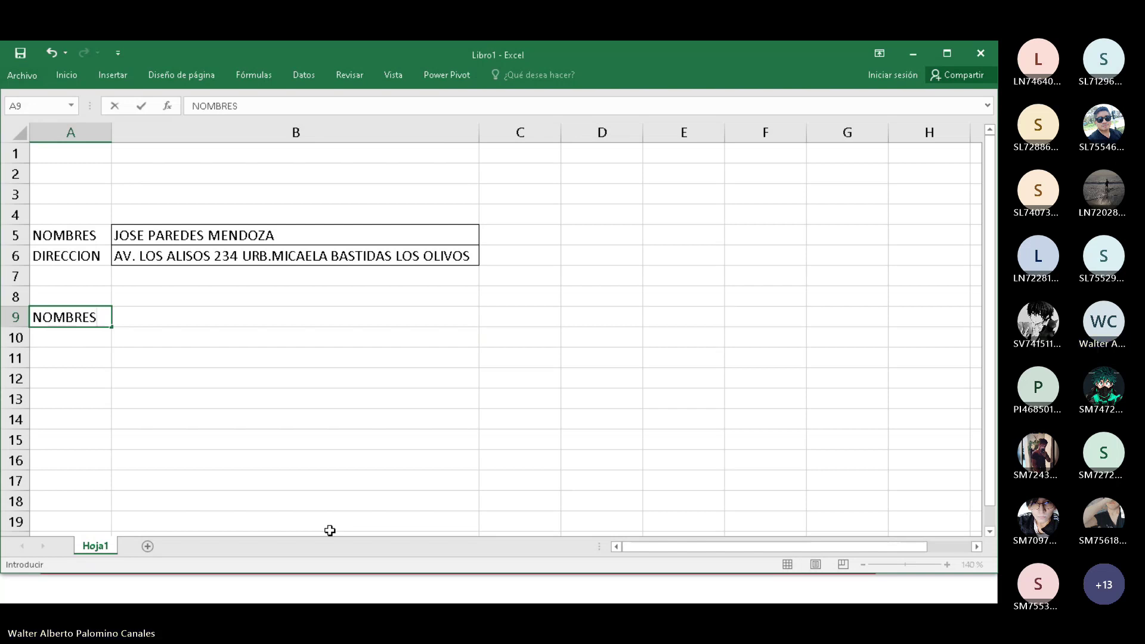
pyautogui.press('Return')
pyautogui.write('APELL')
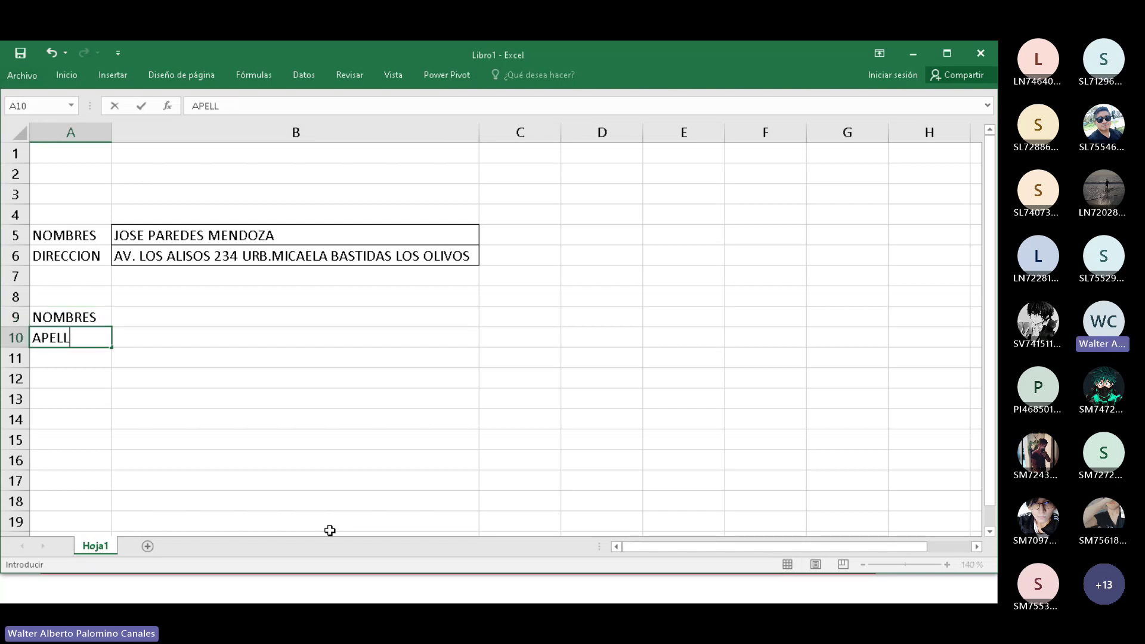
pyautogui.write('IDO PATERNO')
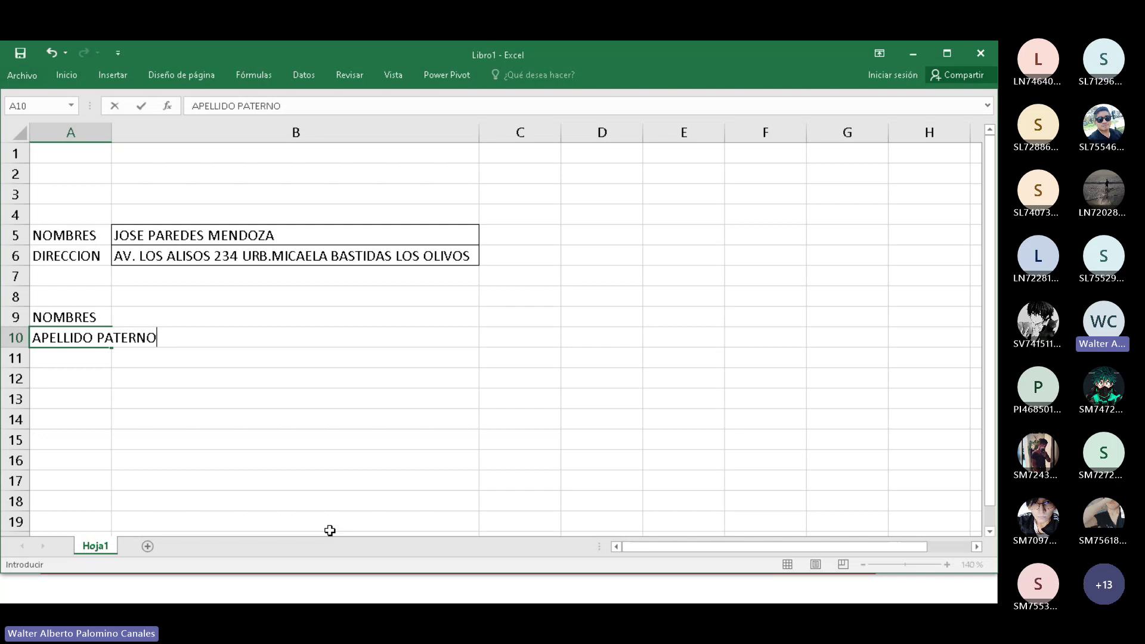
pyautogui.press('Return')
# Enter APELLIDO MATERNO in A11 by editing the autocompleted label.
pyautogui.write('APELLIDO PATERNO')
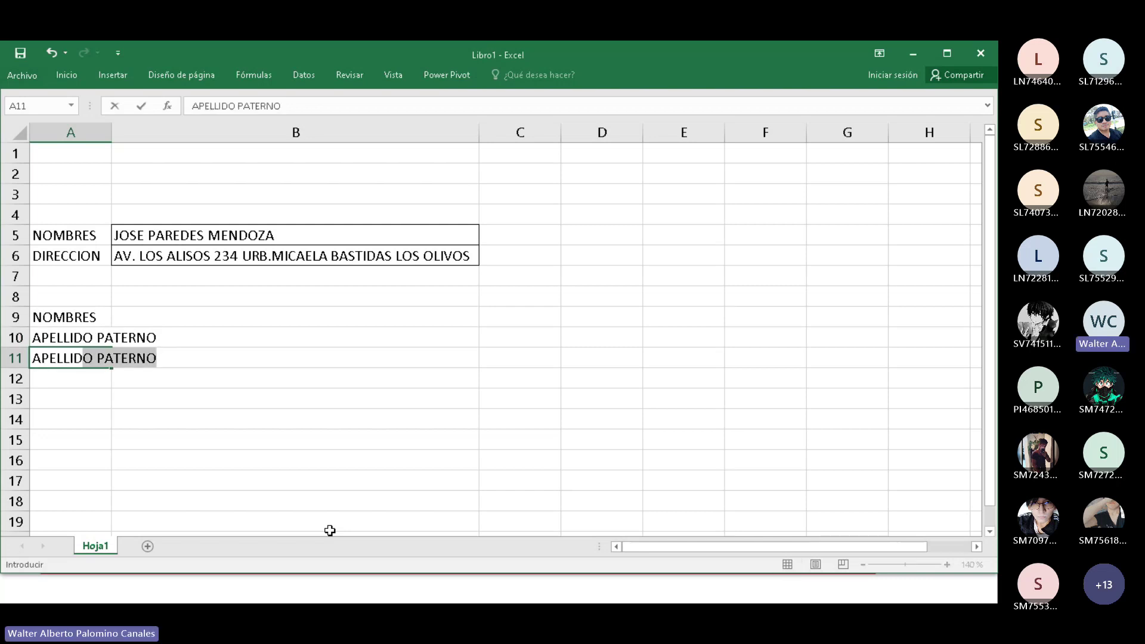
pyautogui.click(98, 358)
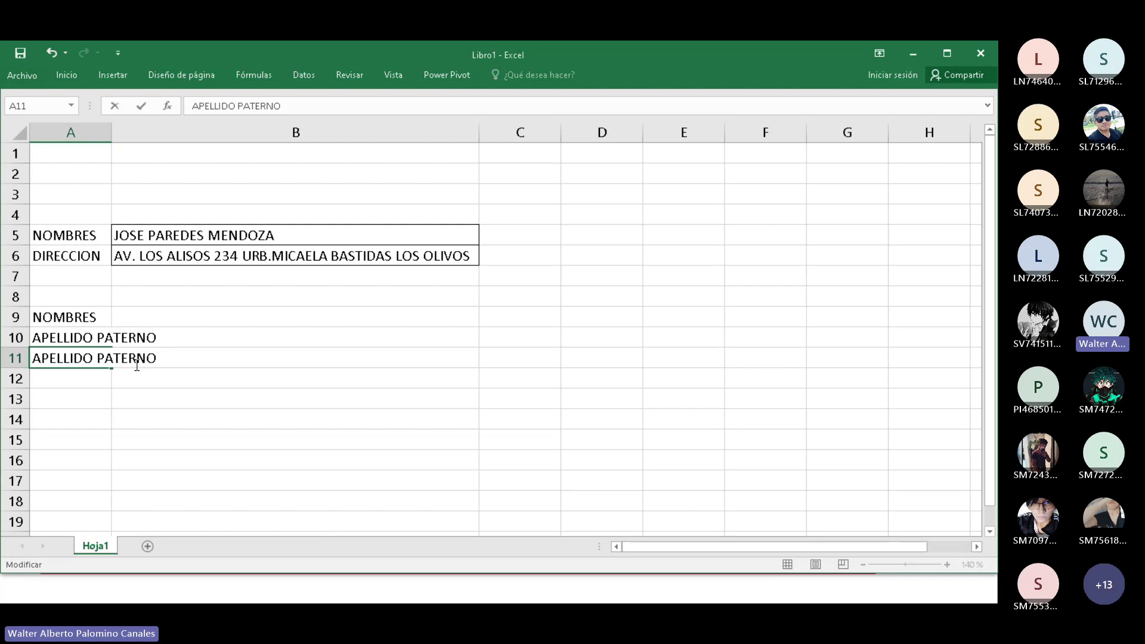
pyautogui.hotkey('shift', 'Right')
pyautogui.write('M')
pyautogui.press('Return')
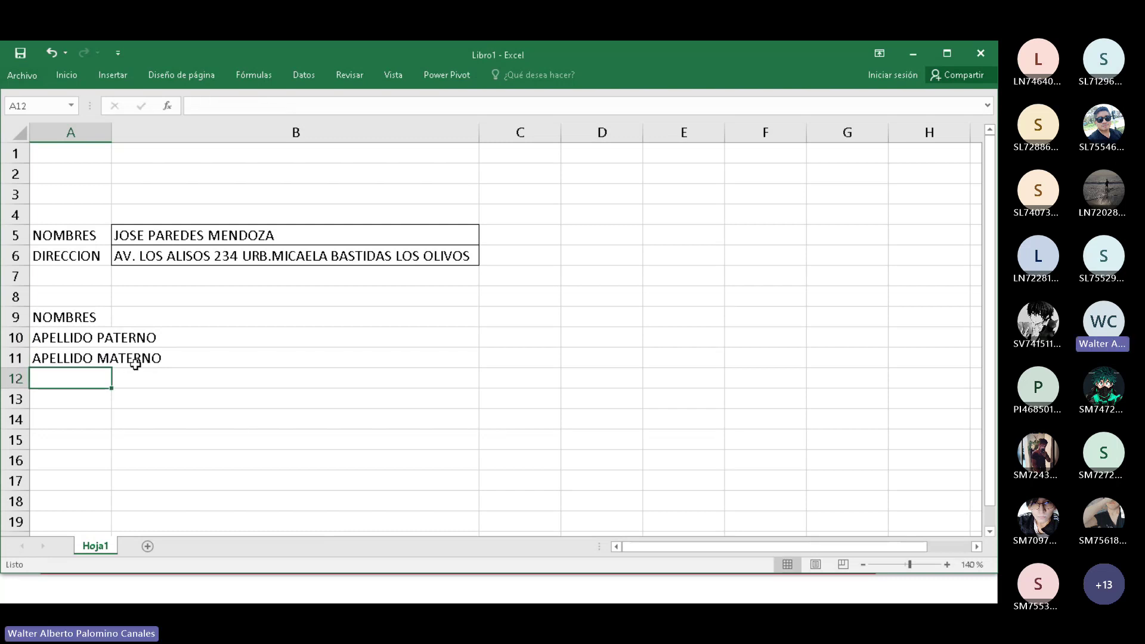
# Widen column A to fit the longer labels and select A9:A11.
pyautogui.moveTo(113, 132); pyautogui.dragTo(183, 132)
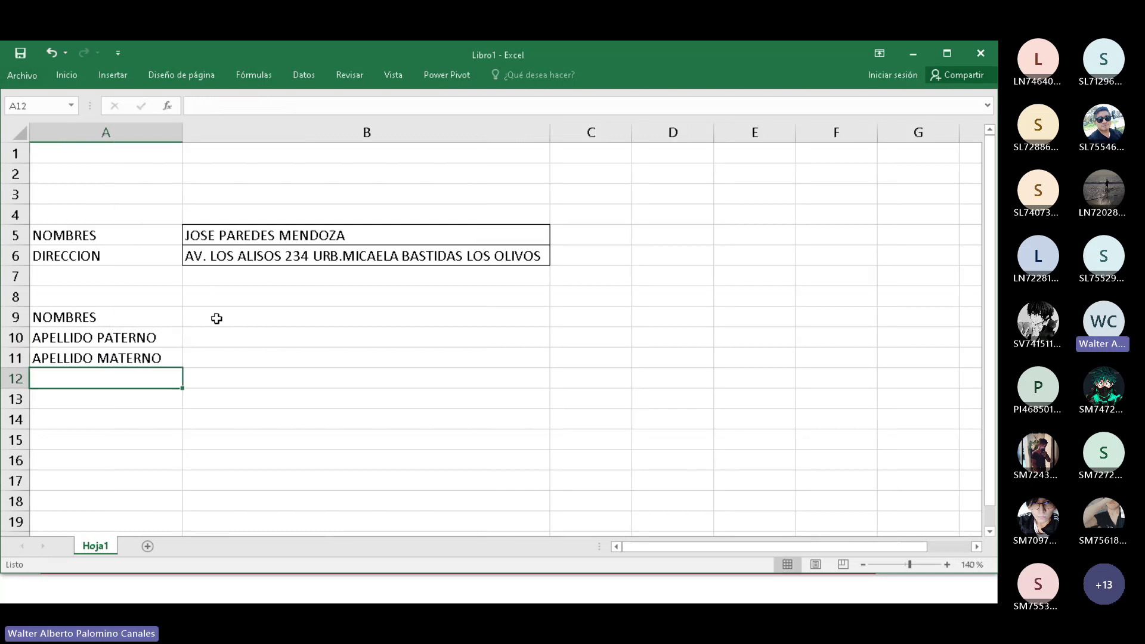
pyautogui.click(225, 235)
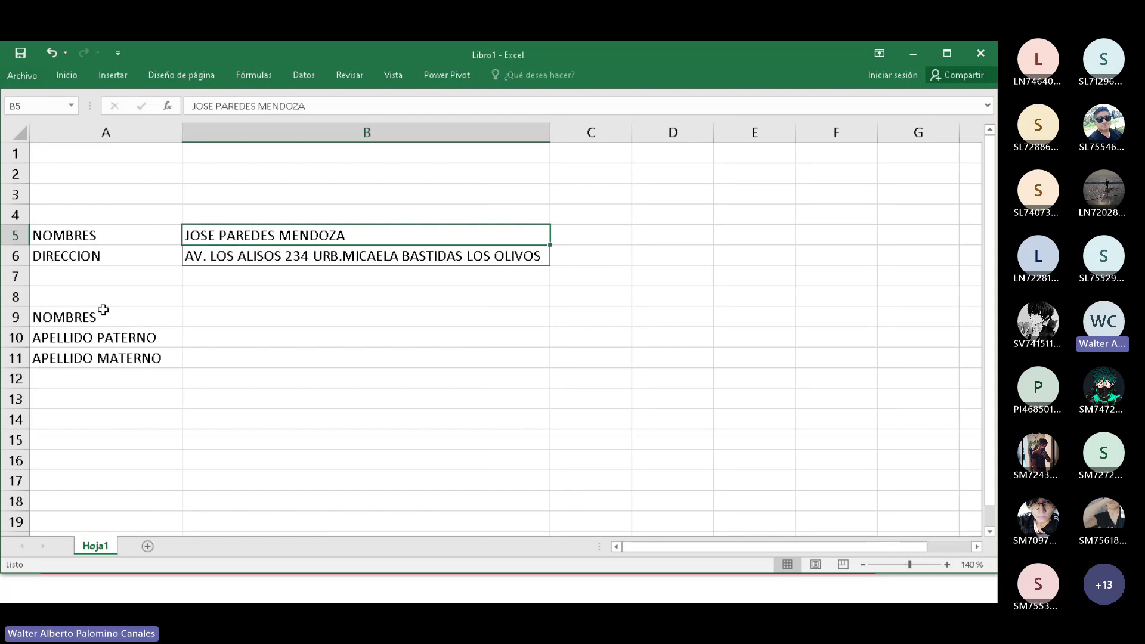
pyautogui.moveTo(102, 313); pyautogui.dragTo(110, 354)
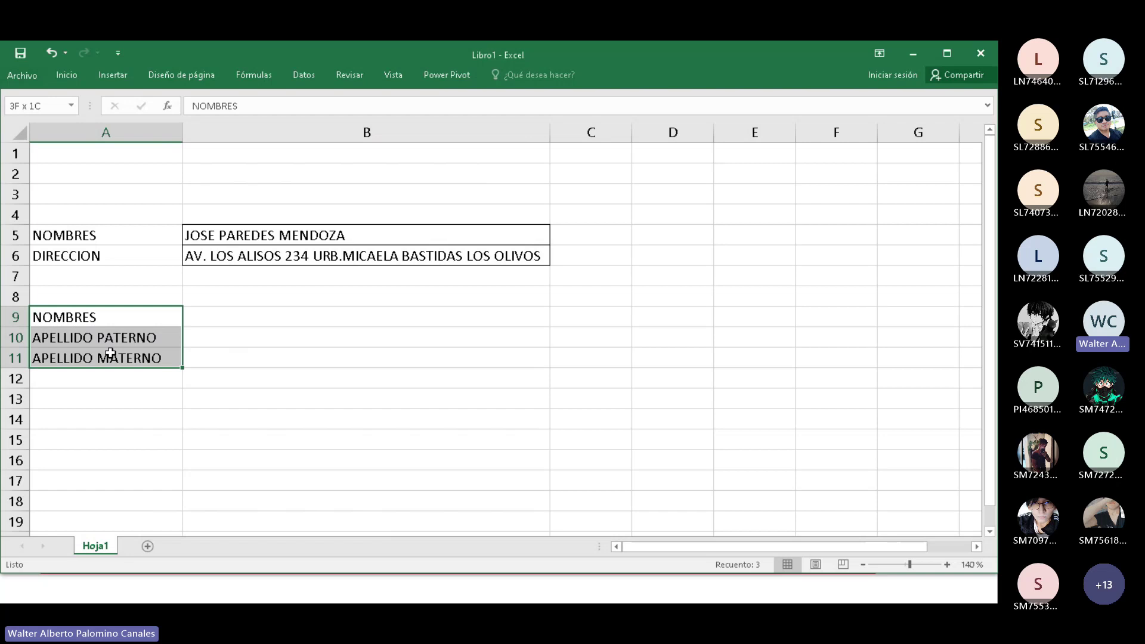
pyautogui.moveTo(110, 353); pyautogui.dragTo(110, 353)
pyautogui.scroll(-1, 106, 395)
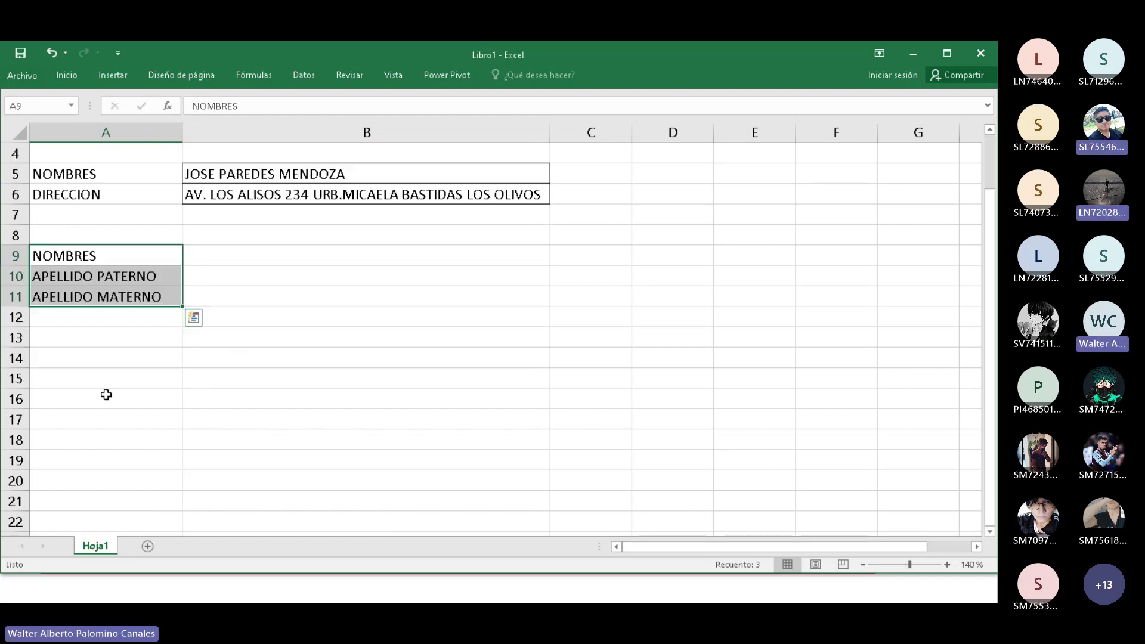
# Enter DIRECCION, CALLE and NUMERO in cells A13:A15.
pyautogui.click(99, 342)
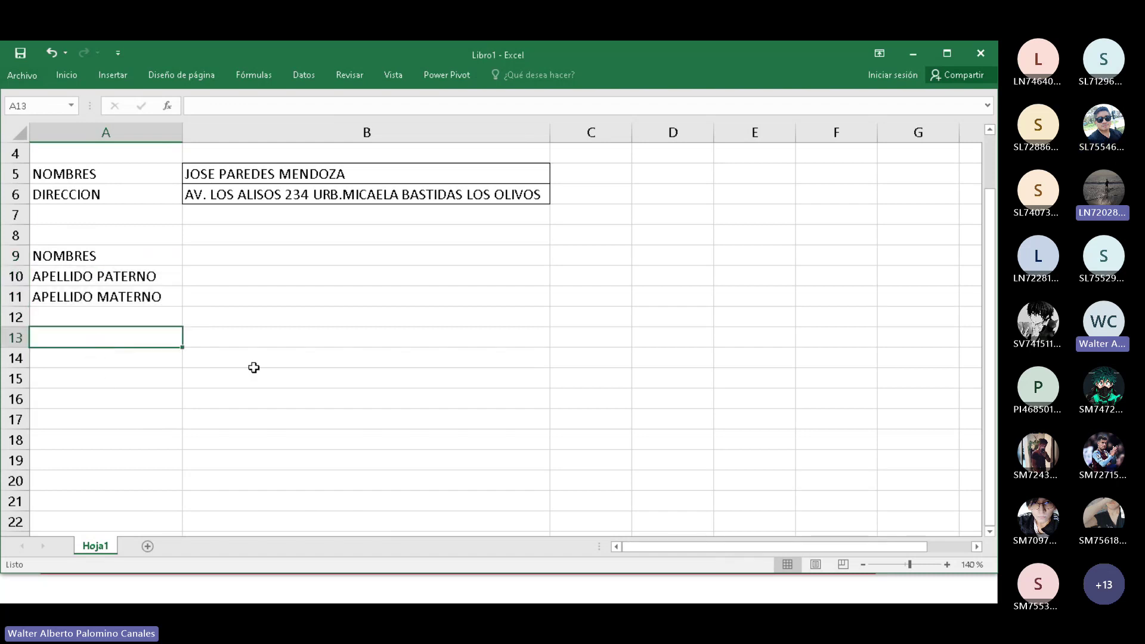
pyautogui.write('DIRECCION')
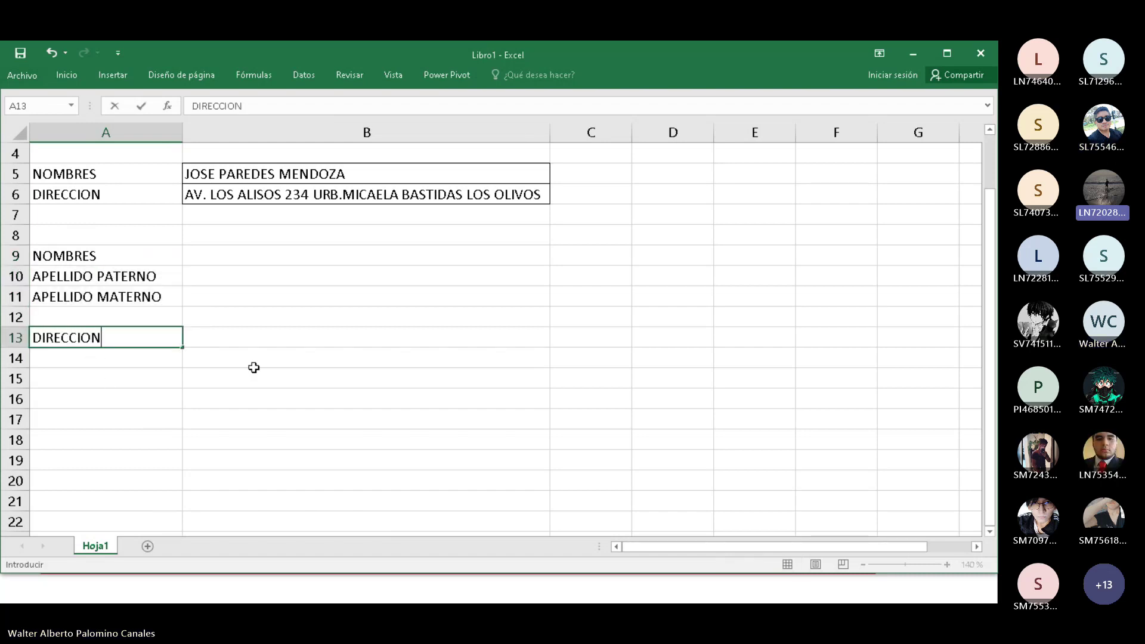
pyautogui.press('Return')
pyautogui.write('CALLE')
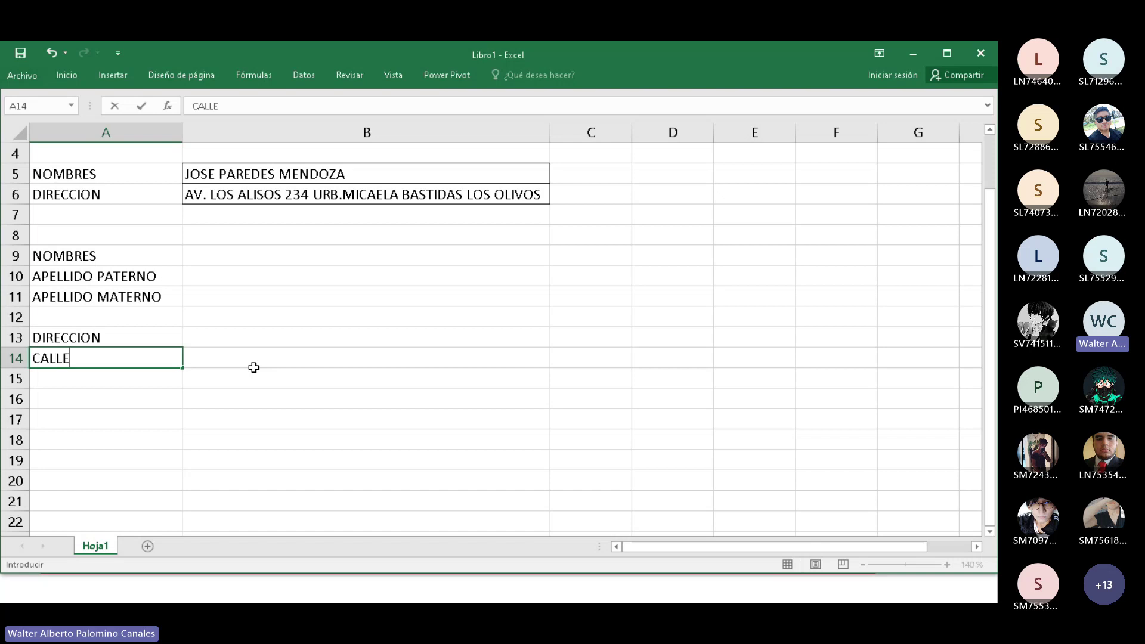
pyautogui.press('Return')
pyautogui.write('NUMERO')
pyautogui.press('Return')
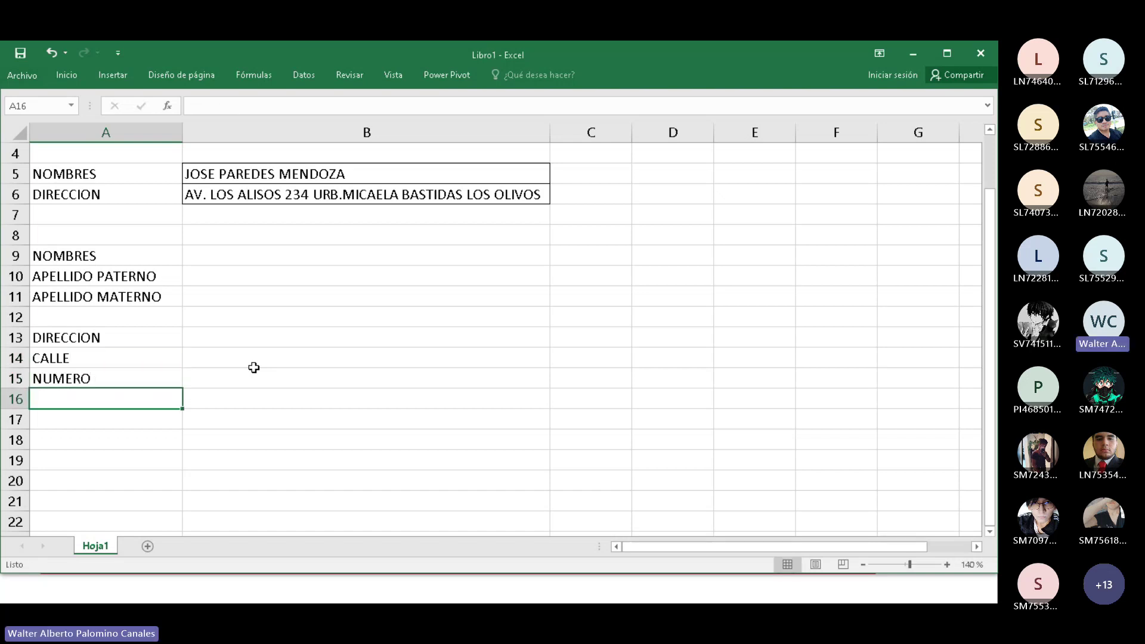
# Enter URBANIZACION, DISTRITO, PROVINCIA and DEPARTAMENTO in cells A16:A19.
pyautogui.write('URBANIZACIO')
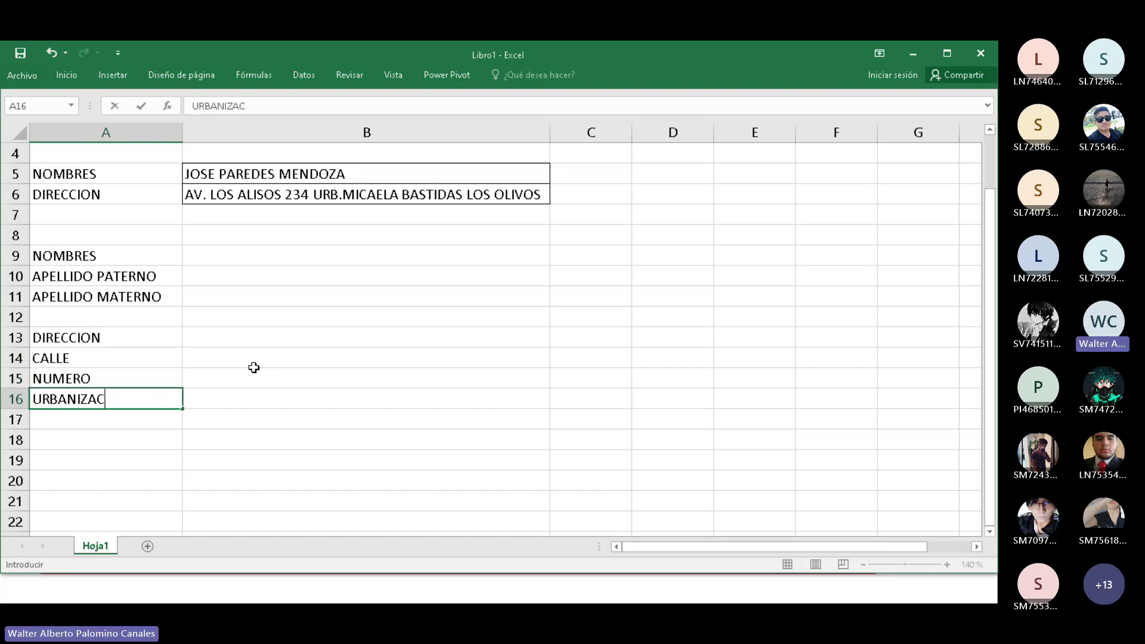
pyautogui.press('BackSpace')
pyautogui.write('ON')
pyautogui.press('Return')
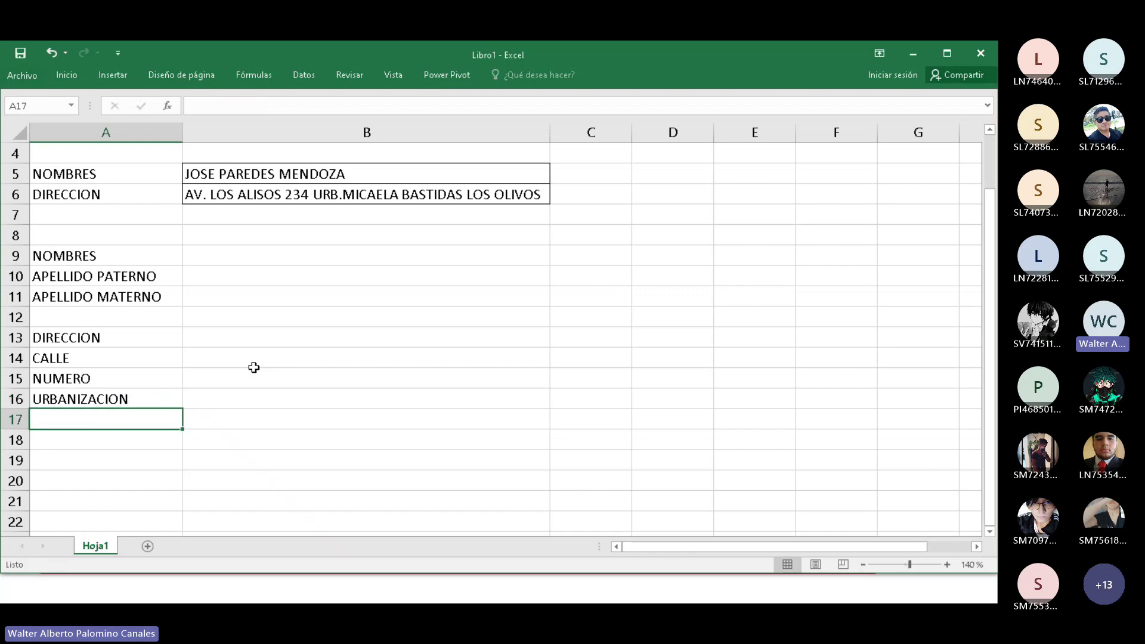
pyautogui.write('DISTRITO')
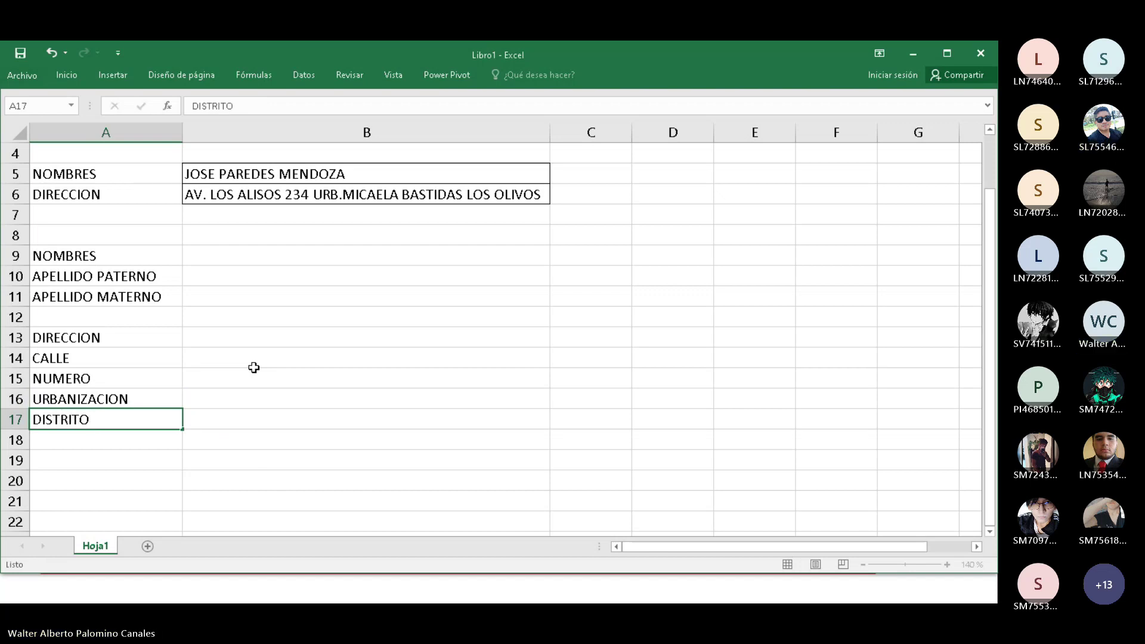
pyautogui.press('Return')
pyautogui.write('P')
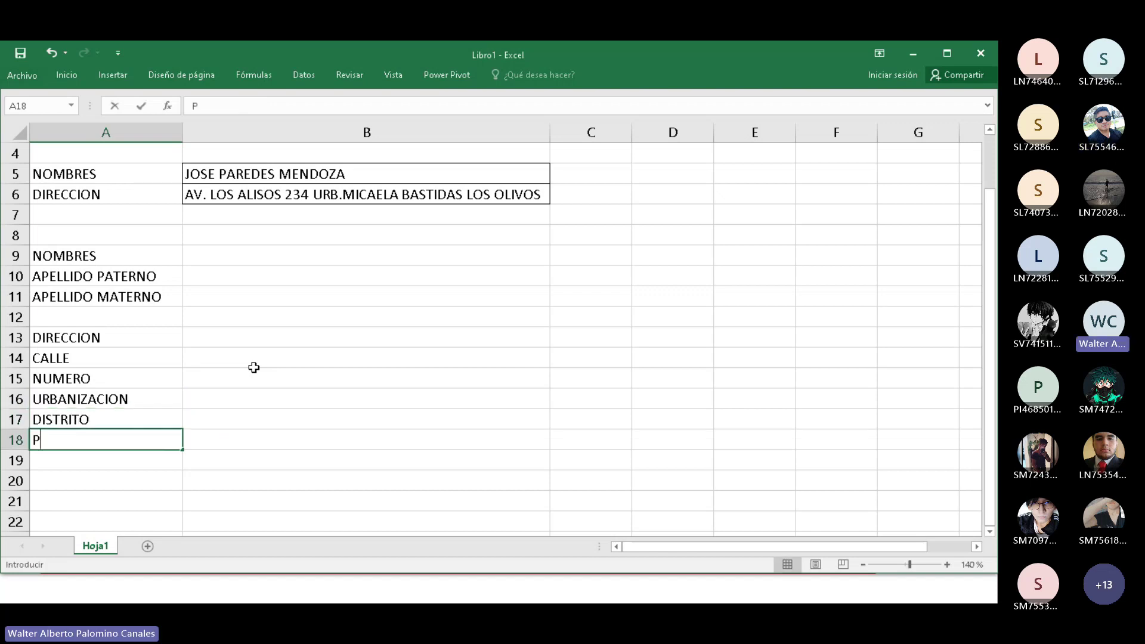
pyautogui.write('ROVINCI')
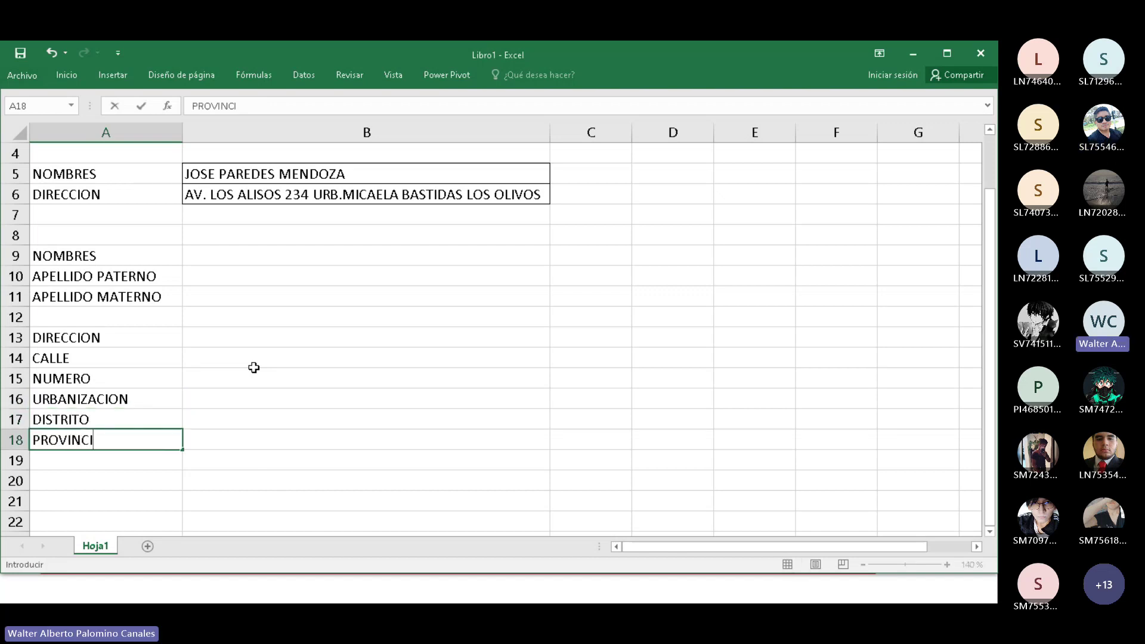
pyautogui.write('A')
pyautogui.press('Return')
pyautogui.write('DEPA')
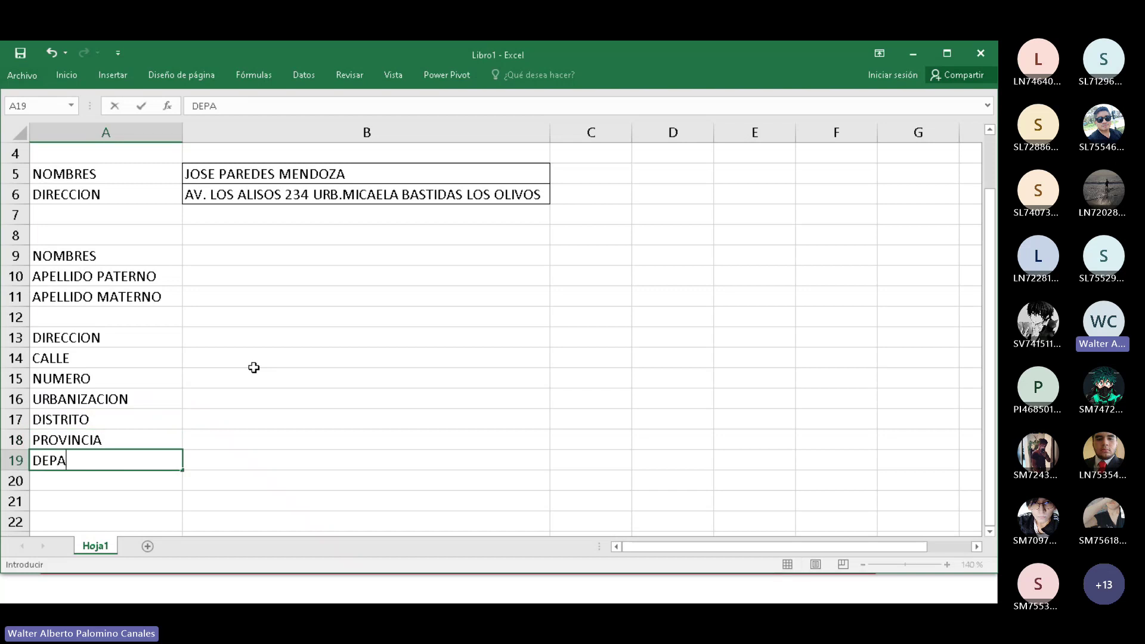
pyautogui.write('RTAMENTO')
pyautogui.hotkey('ctrl', 'Return')
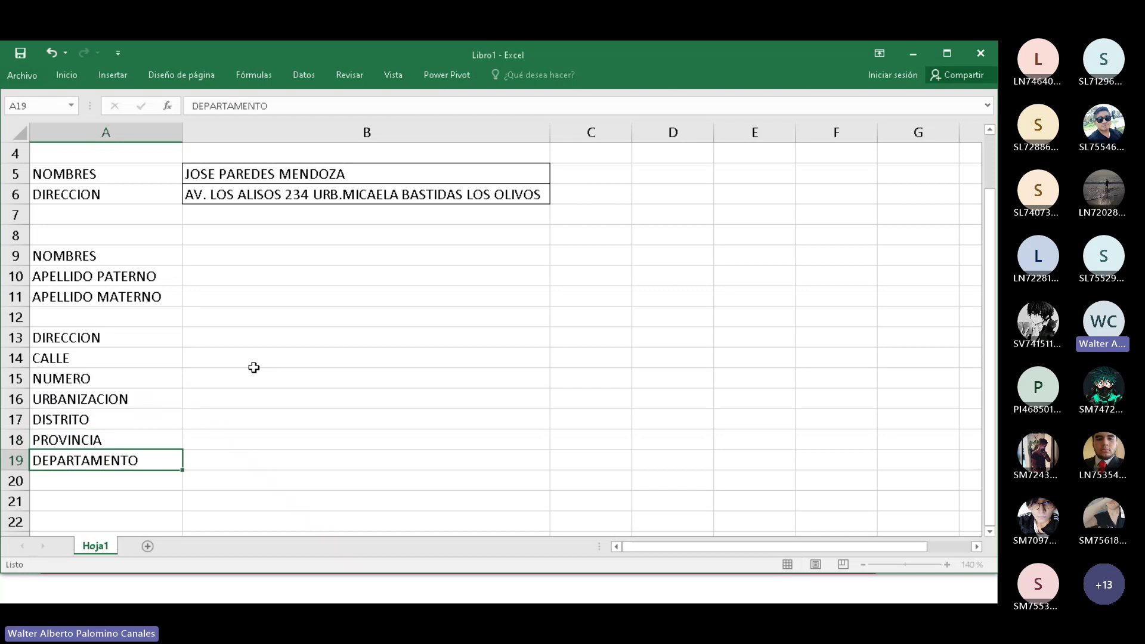
pyautogui.press('Return')
# Review the address field labels in A13:A19 one by one.
pyautogui.moveTo(137, 338); pyautogui.dragTo(140, 463)
pyautogui.click(100, 332)
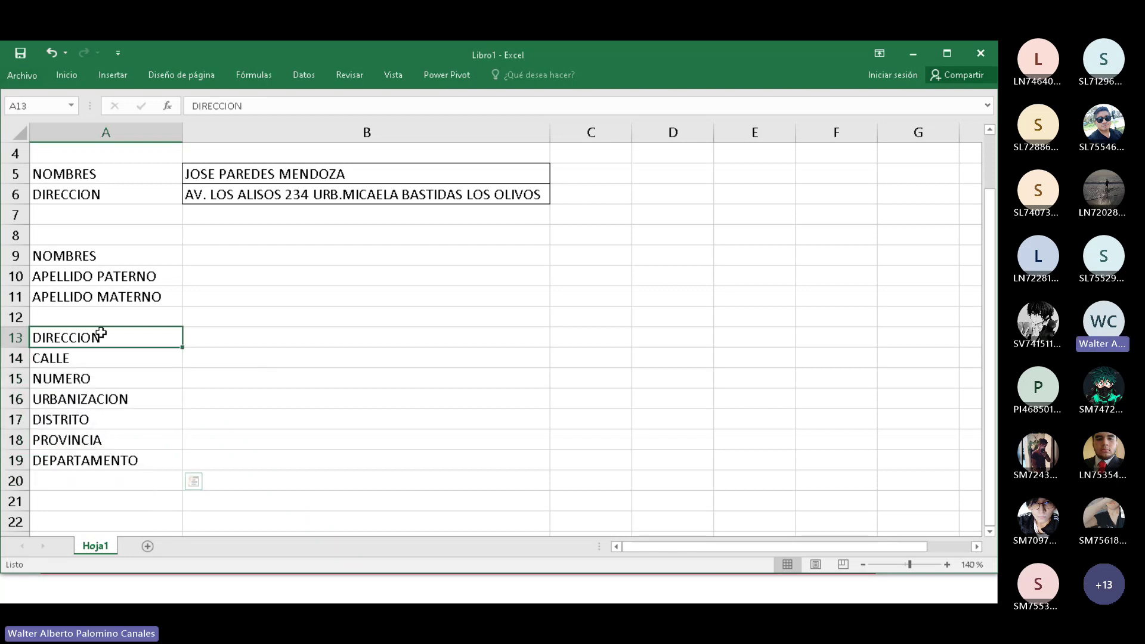
pyautogui.moveTo(99, 333); pyautogui.dragTo(113, 458)
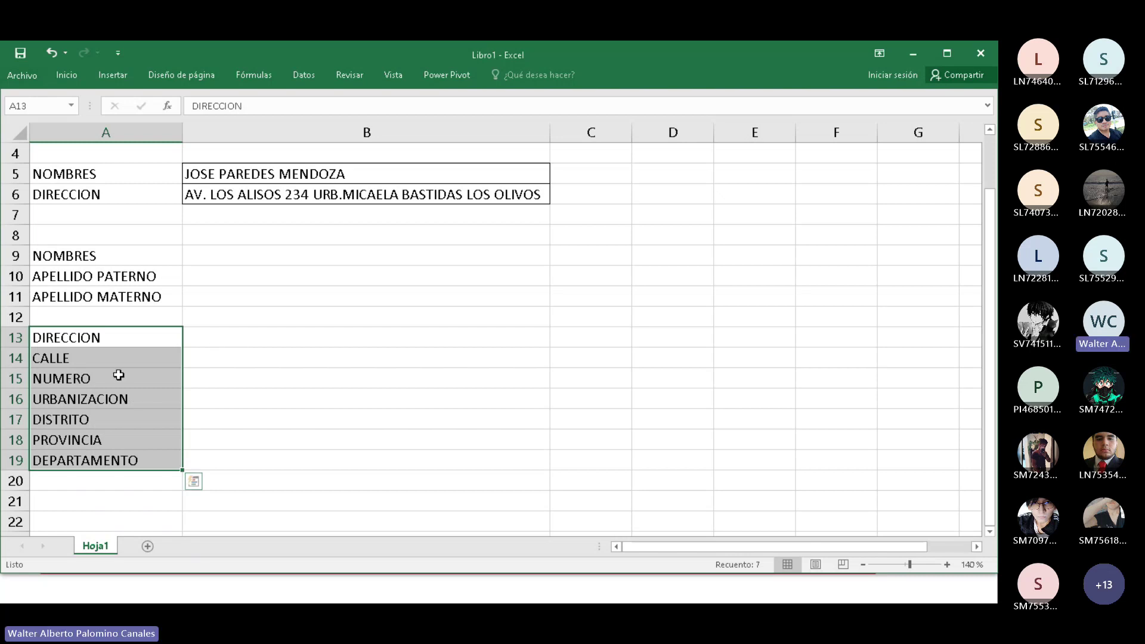
pyautogui.click(98, 384)
pyautogui.click(127, 401)
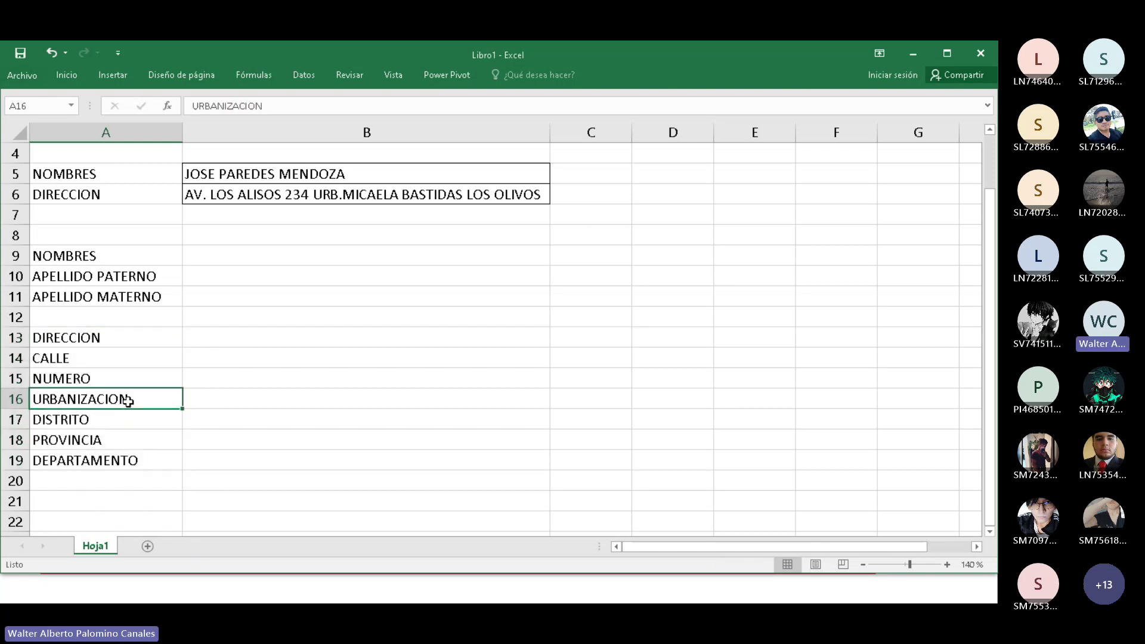
pyautogui.click(105, 422)
pyautogui.click(107, 463)
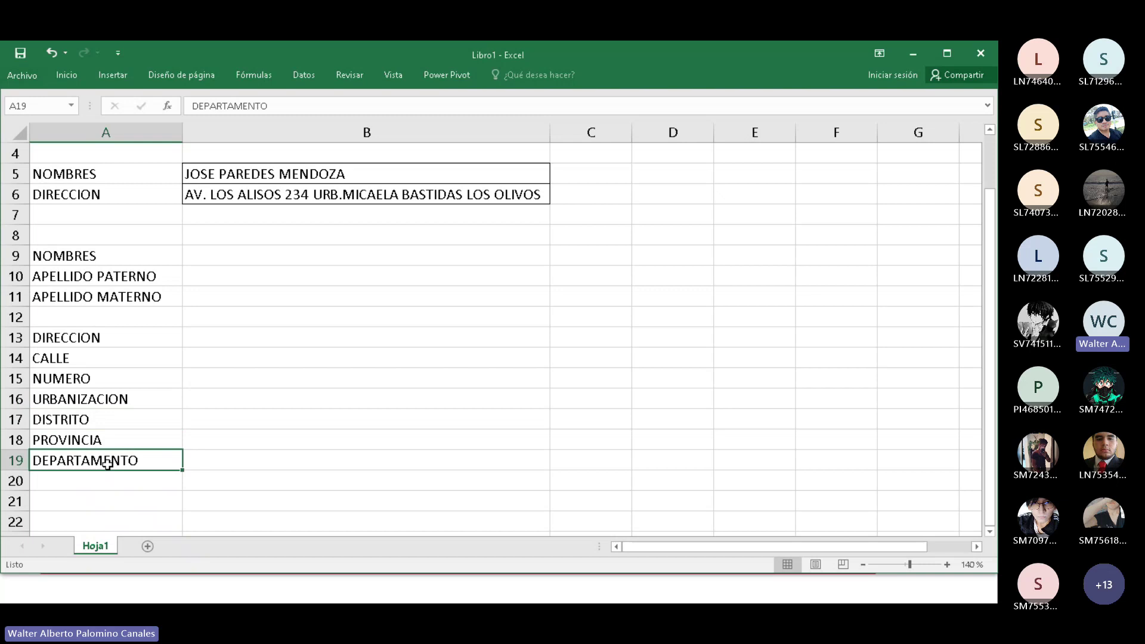
pyautogui.click(106, 443)
pyautogui.click(93, 423)
pyautogui.click(96, 397)
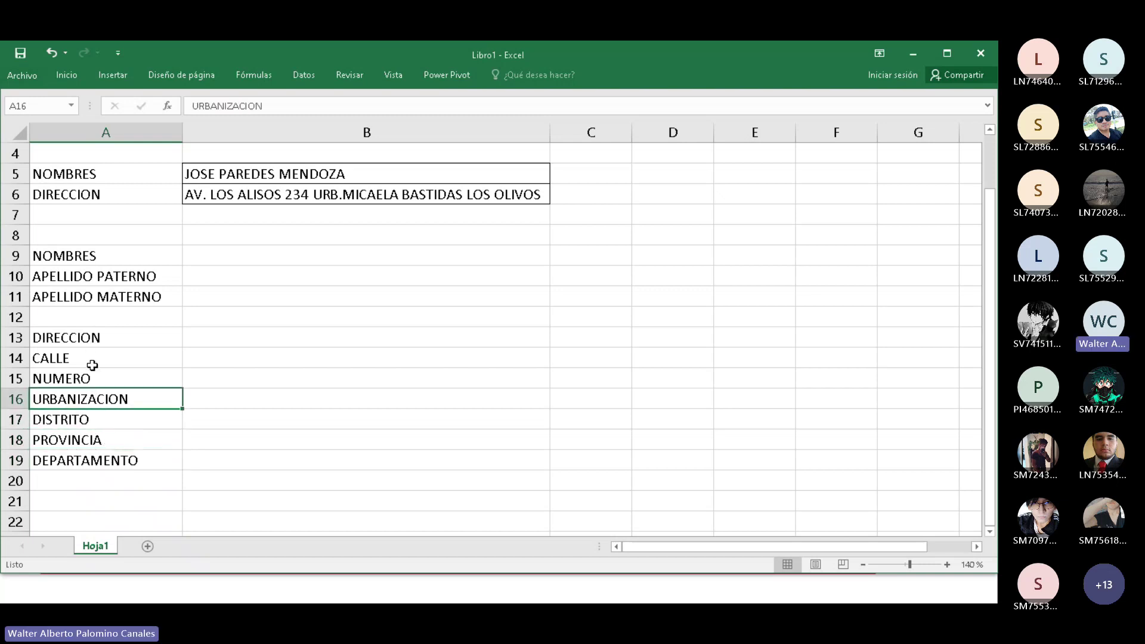
# Review the record labels and the name fields A9:A11, then switch to PowerPoint.
pyautogui.click(77, 171)
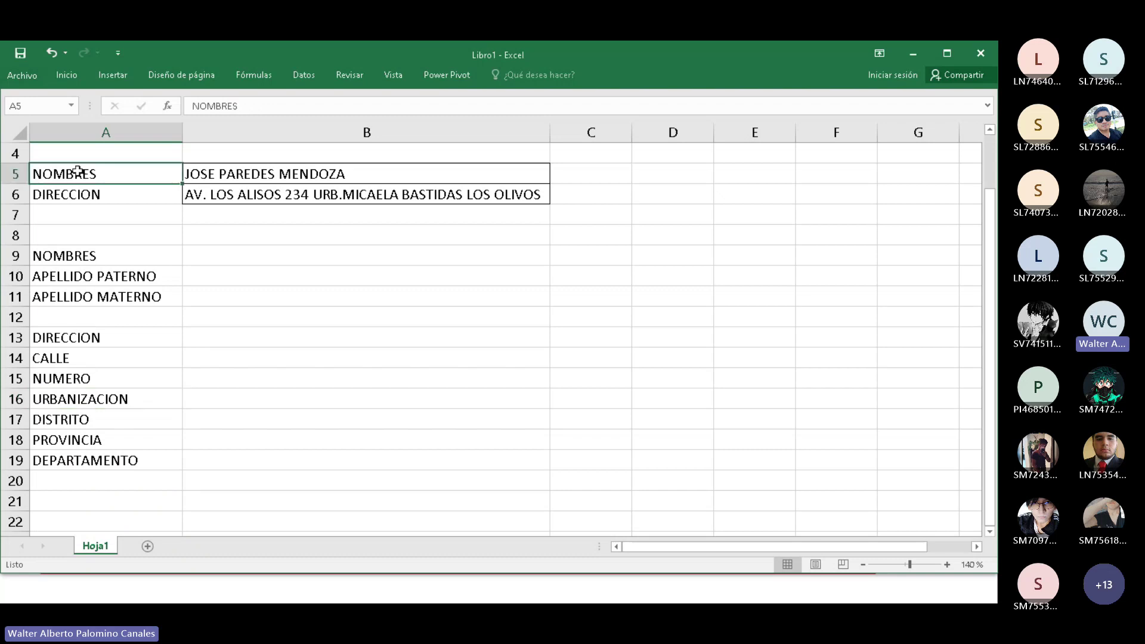
pyautogui.moveTo(70, 257); pyautogui.dragTo(66, 298)
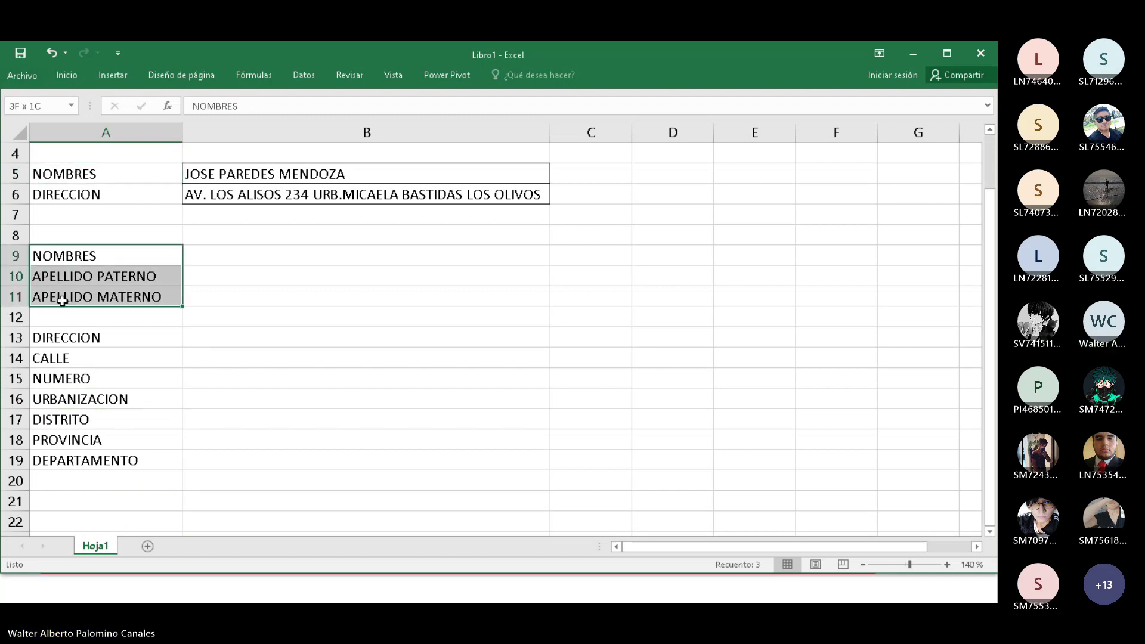
pyautogui.click(62, 198)
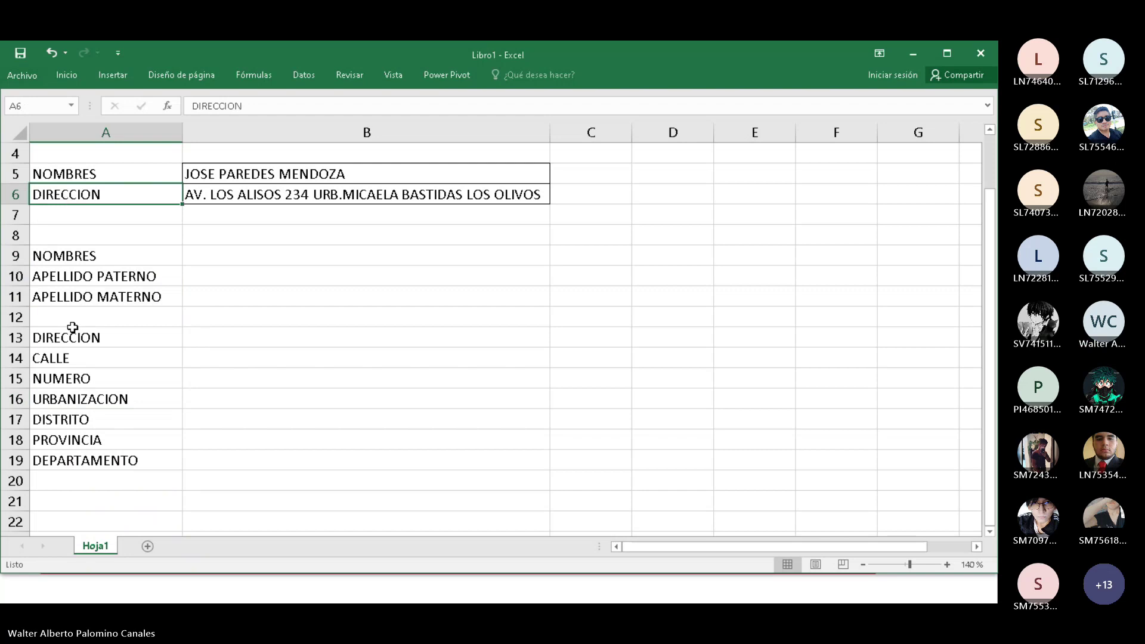
pyautogui.moveTo(72, 329); pyautogui.dragTo(78, 462)
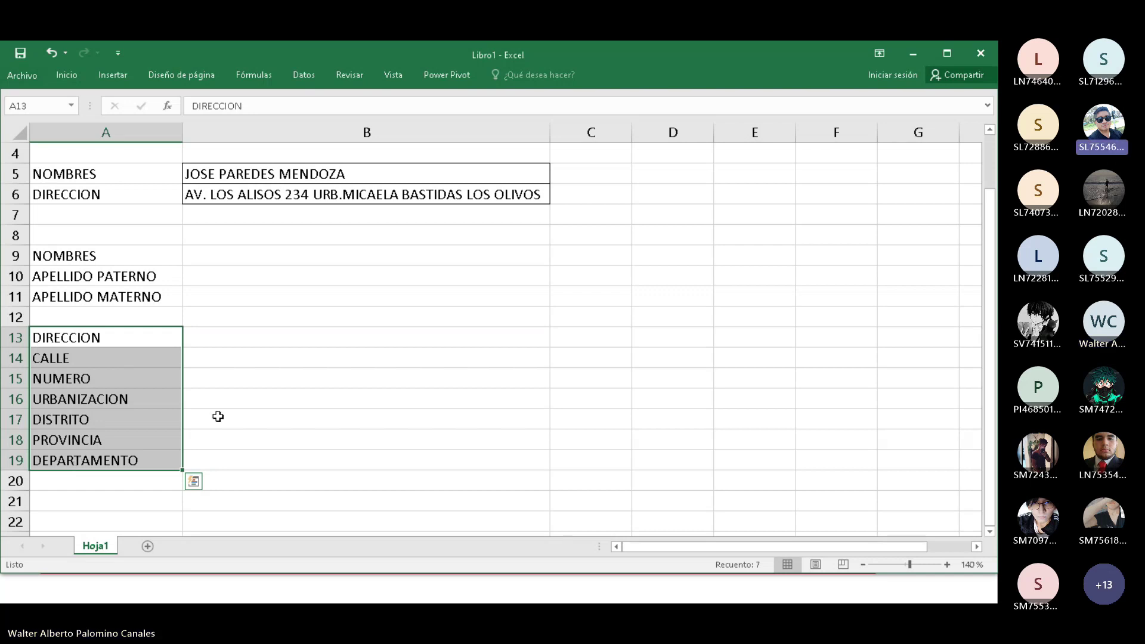
pyautogui.hotkey('alt', 'Tab')
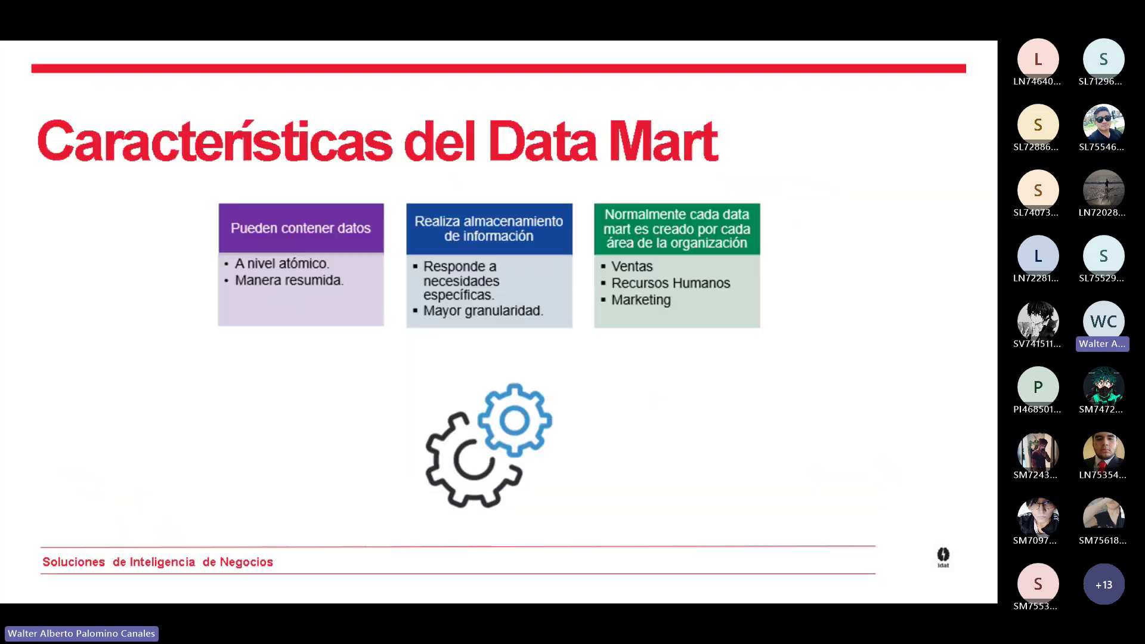